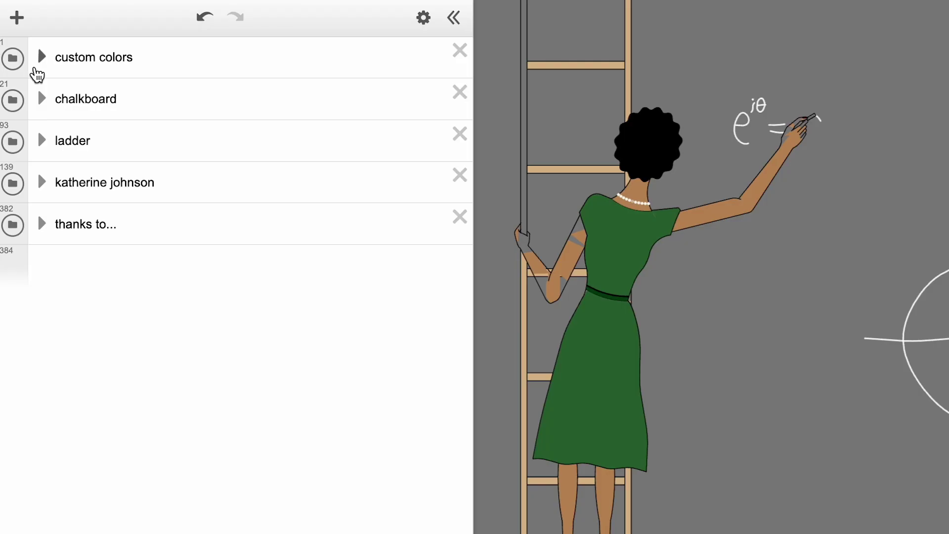
Step: Hide and re-show the chalkboard background and the ladder drawing
{"action": "left_click", "coordinate": [42, 99]}
{"action": "left_click", "coordinate": [41, 99]}
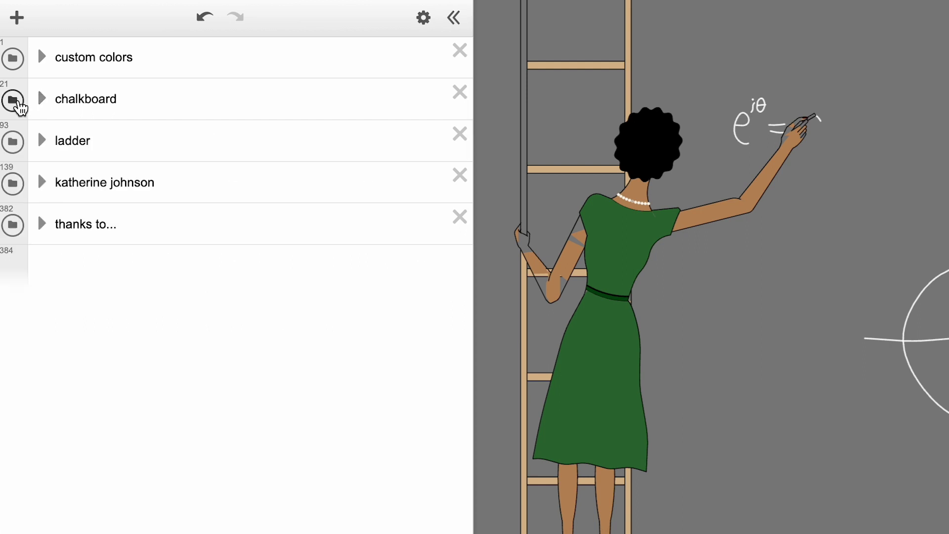
{"action": "left_click", "coordinate": [16, 103]}
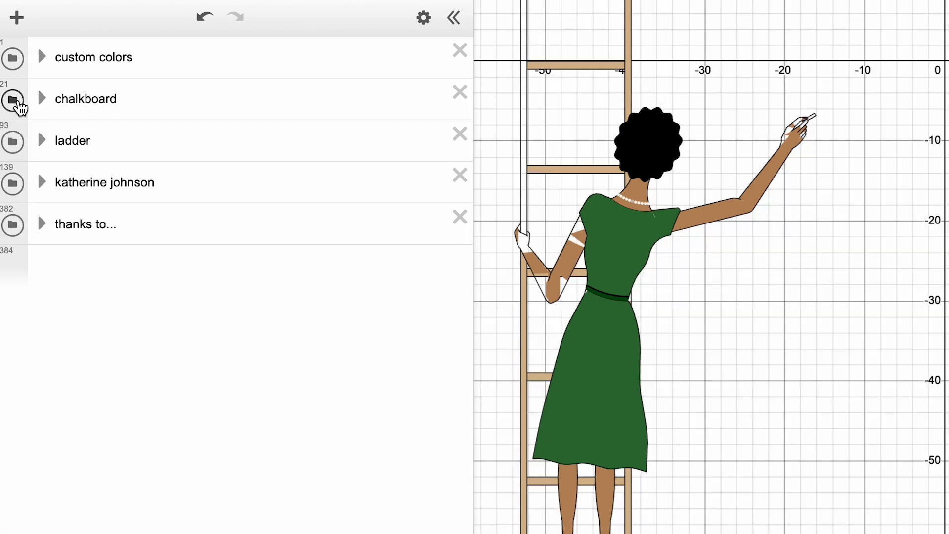
{"action": "left_click", "coordinate": [14, 143]}
{"action": "left_click", "coordinate": [16, 144]}
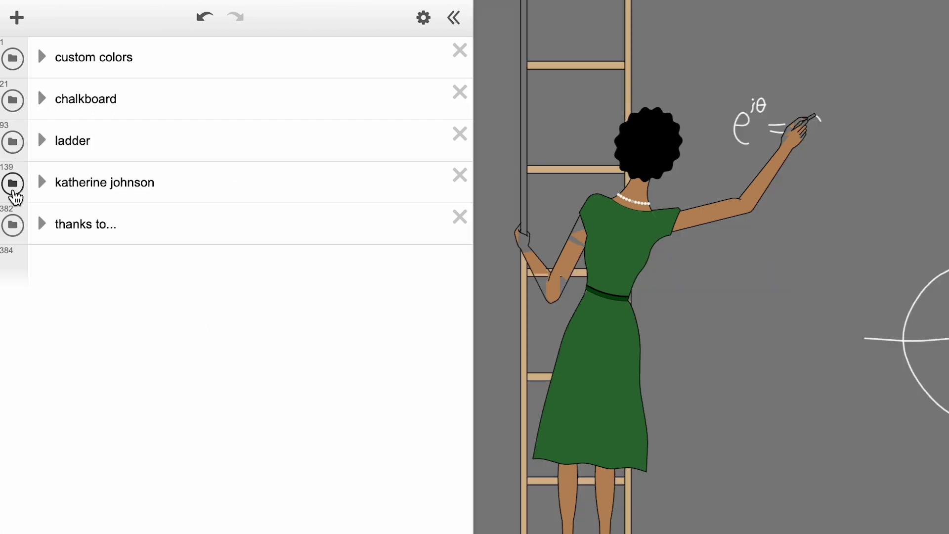
Step: Expand the katherine johnson folder and preview the shoe shading layers and centre stripe
{"action": "left_click", "coordinate": [42, 183]}
{"action": "scroll", "coordinate": [828, 373], "scroll_direction": "down", "scroll_amount": 3}
{"action": "scroll", "coordinate": [829, 373], "scroll_direction": "down", "scroll_amount": 5}
{"action": "scroll", "coordinate": [829, 374], "scroll_direction": "down", "scroll_amount": 2}
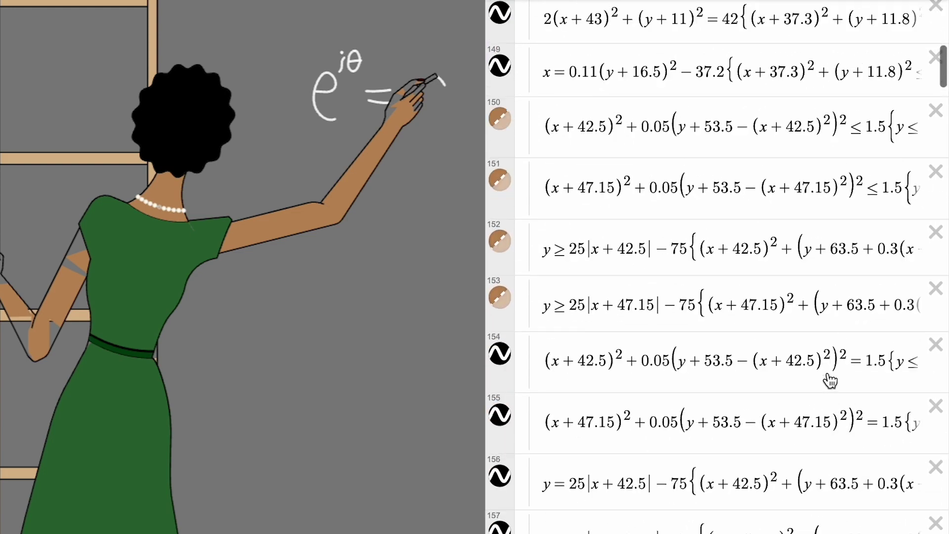
{"action": "scroll", "coordinate": [831, 382], "scroll_direction": "down", "scroll_amount": 2}
{"action": "scroll", "coordinate": [831, 381], "scroll_direction": "down", "scroll_amount": 3}
{"action": "left_click", "coordinate": [481, 156]}
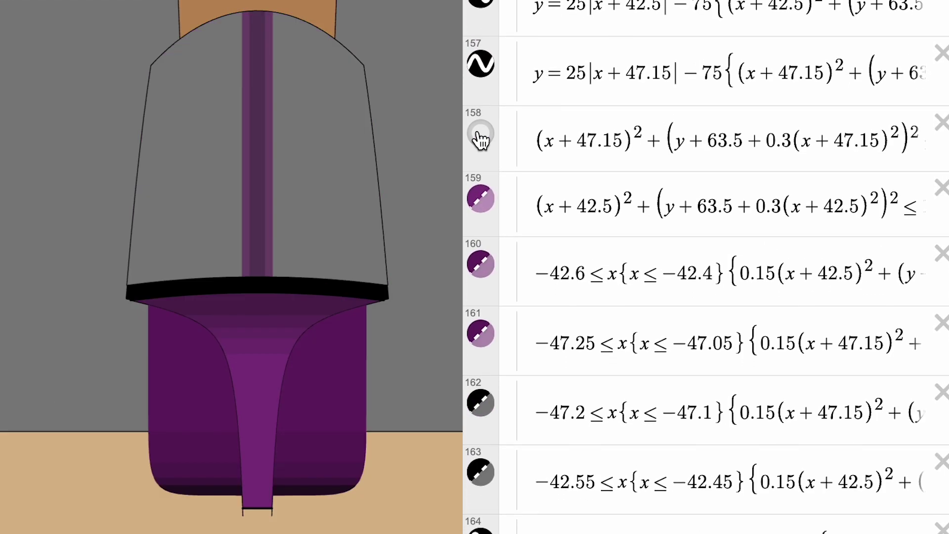
{"action": "scroll", "coordinate": [482, 237], "scroll_direction": "down", "scroll_amount": 1}
{"action": "left_click", "coordinate": [484, 315]}
{"action": "scroll", "coordinate": [487, 329], "scroll_direction": "down", "scroll_amount": 1}
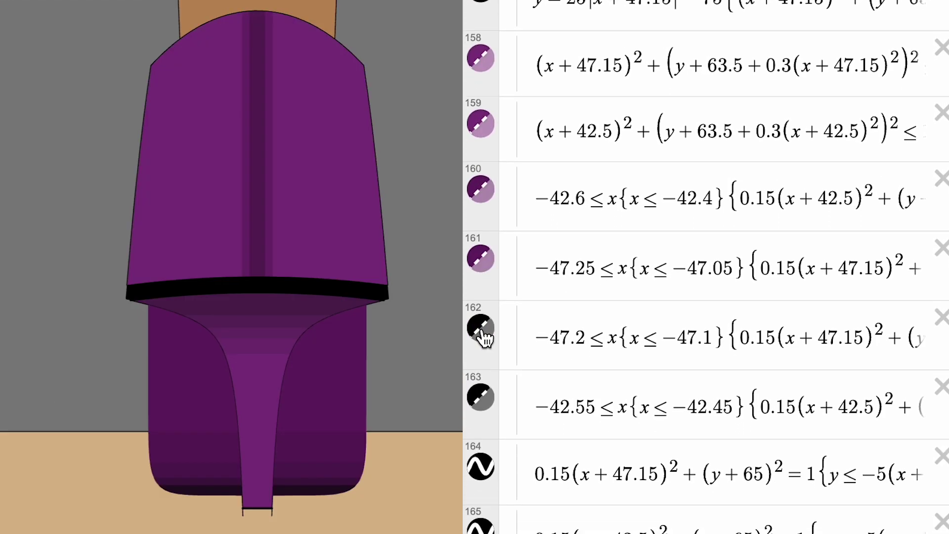
{"action": "left_click", "coordinate": [483, 327]}
{"action": "left_click", "coordinate": [483, 305]}
{"action": "scroll", "coordinate": [519, 282], "scroll_direction": "down", "scroll_amount": 1}
{"action": "scroll", "coordinate": [553, 253], "scroll_direction": "down", "scroll_amount": 1}
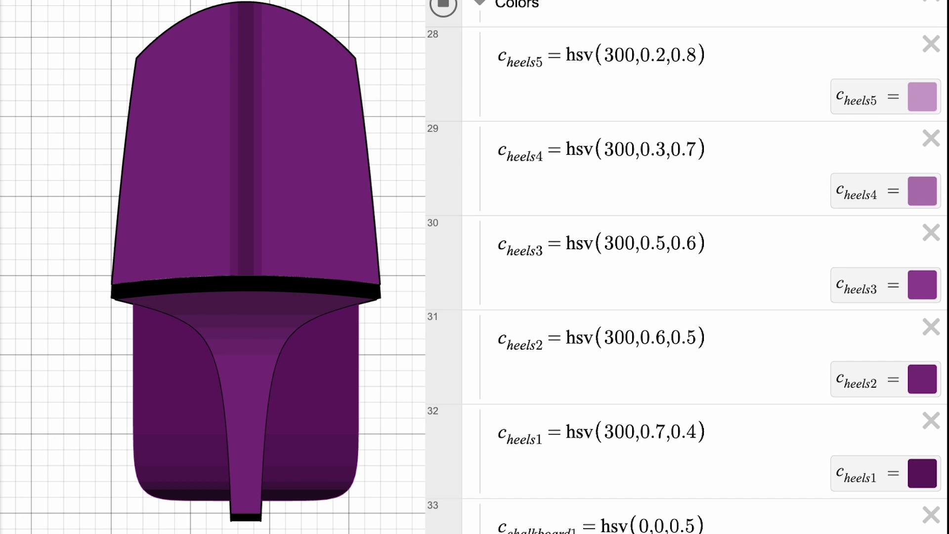
{"action": "scroll", "coordinate": [705, 297], "scroll_direction": "down", "scroll_amount": 1}
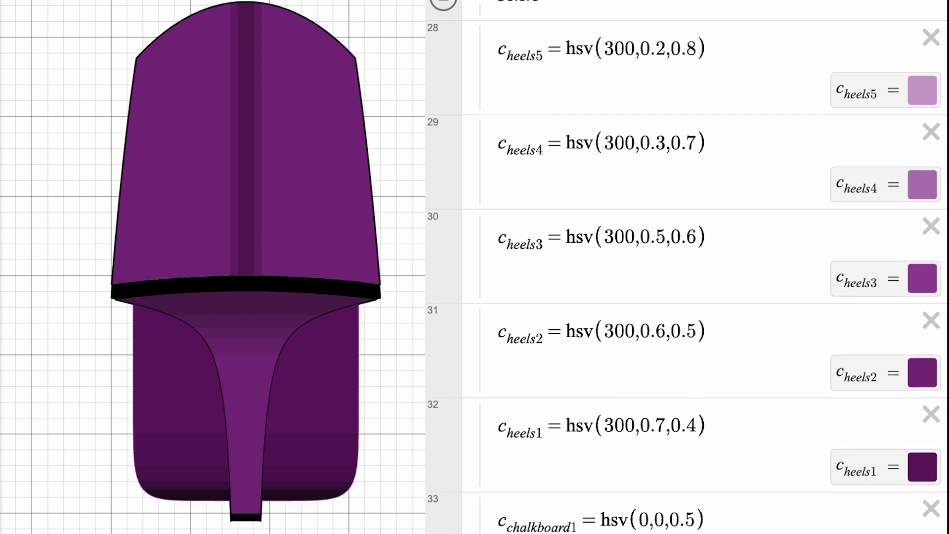
{"action": "scroll", "coordinate": [705, 296], "scroll_direction": "down", "scroll_amount": 1}
{"action": "scroll", "coordinate": [705, 297], "scroll_direction": "down", "scroll_amount": 1}
{"action": "scroll", "coordinate": [704, 297], "scroll_direction": "down", "scroll_amount": 1}
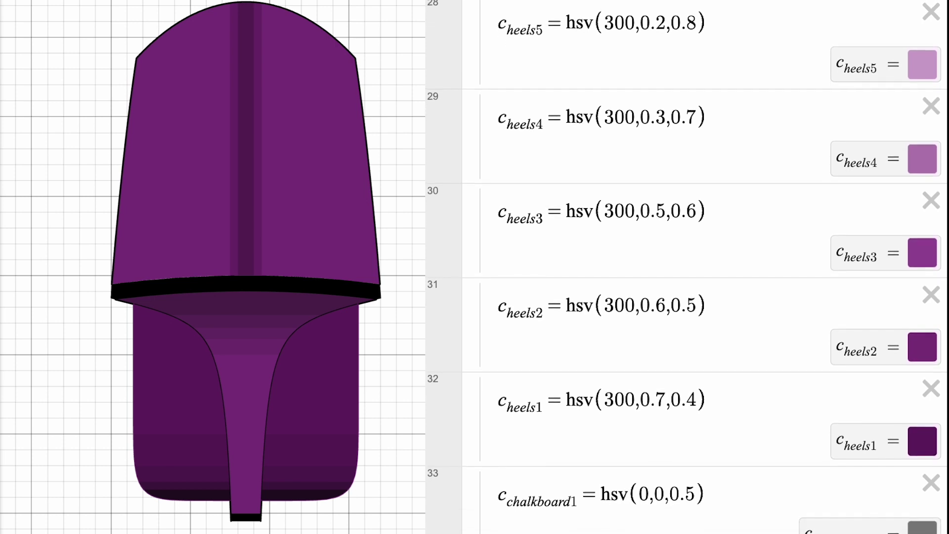
Step: Hide Top portion and Base, expand Heel, copy expression 11 and start row 31
{"action": "left_click", "coordinate": [766, 15]}
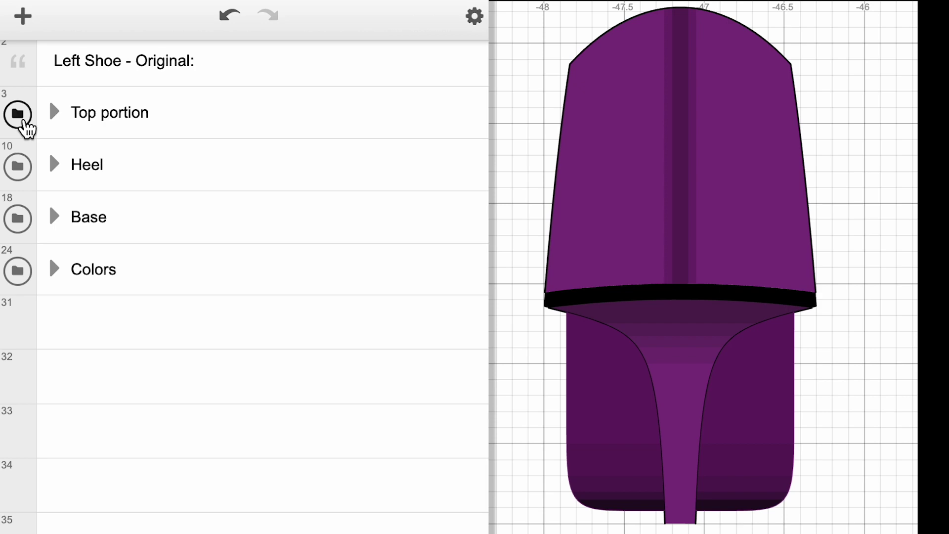
{"action": "left_click", "coordinate": [19, 115]}
{"action": "left_click", "coordinate": [18, 218]}
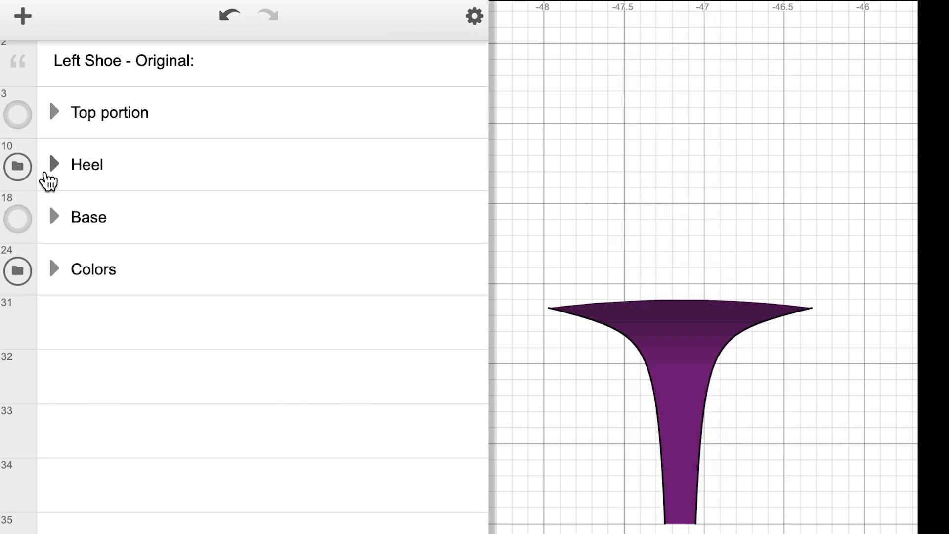
{"action": "left_click", "coordinate": [54, 167]}
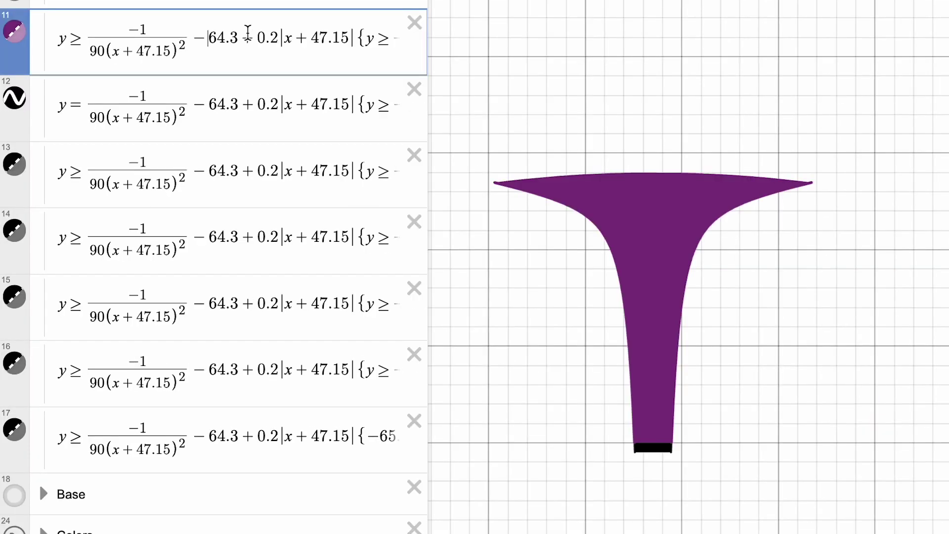
{"action": "key", "text": "ctrl+a"}
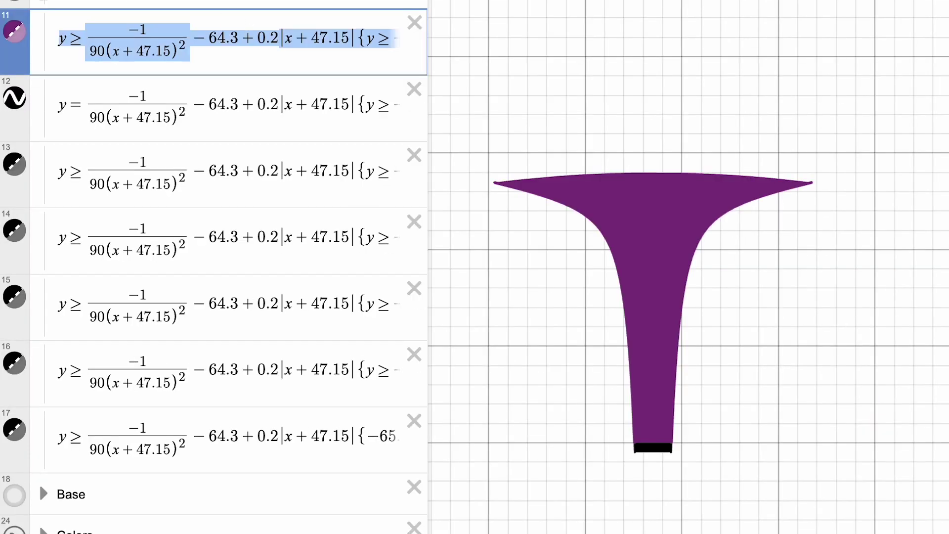
{"action": "scroll", "coordinate": [99, 112], "scroll_direction": "down", "scroll_amount": 6}
{"action": "left_click", "coordinate": [99, 112]}
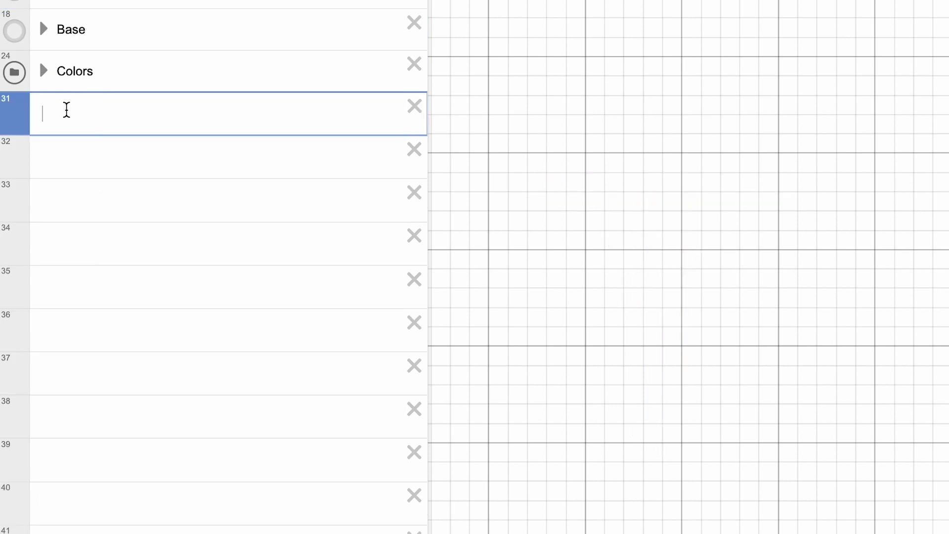
Step: Paste the heel inequality into row 31 and select it up to the {y≥ restriction
{"action": "key", "text": "ctrl+v"}
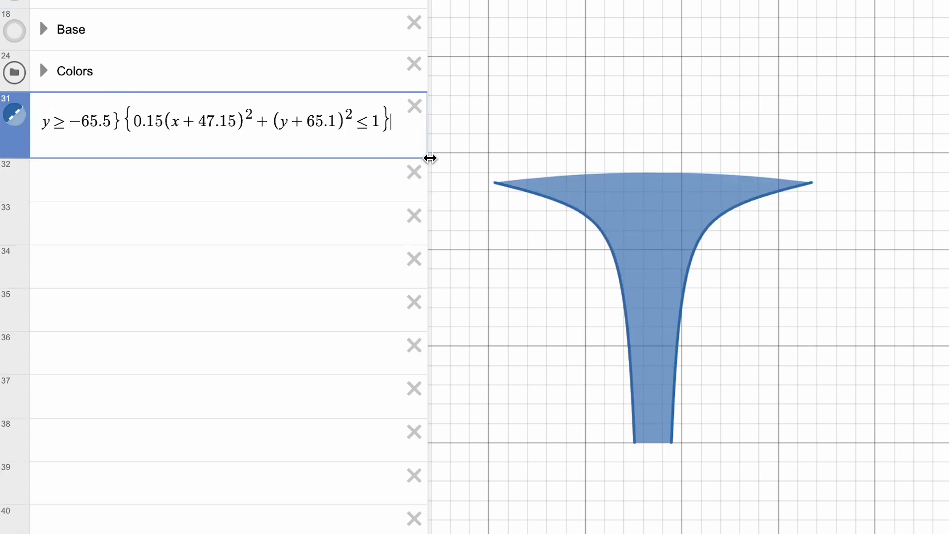
{"action": "left_click_drag", "start_coordinate": [430, 158], "coordinate": [662, 159]}
{"action": "left_click", "coordinate": [423, 201]}
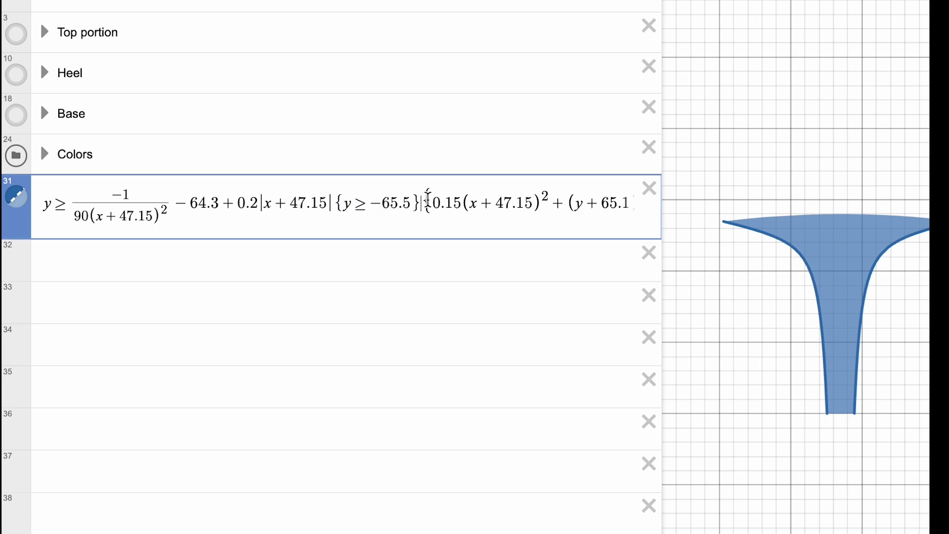
{"action": "key", "text": "shift+End"}
{"action": "left_click", "coordinate": [342, 200]}
{"action": "key", "text": "shift+Home"}
Step: Paste the unrestricted inequality into row 32, hide row 31, and start row 33
{"action": "key", "text": "ctrl+c"}
{"action": "left_click", "coordinate": [112, 257]}
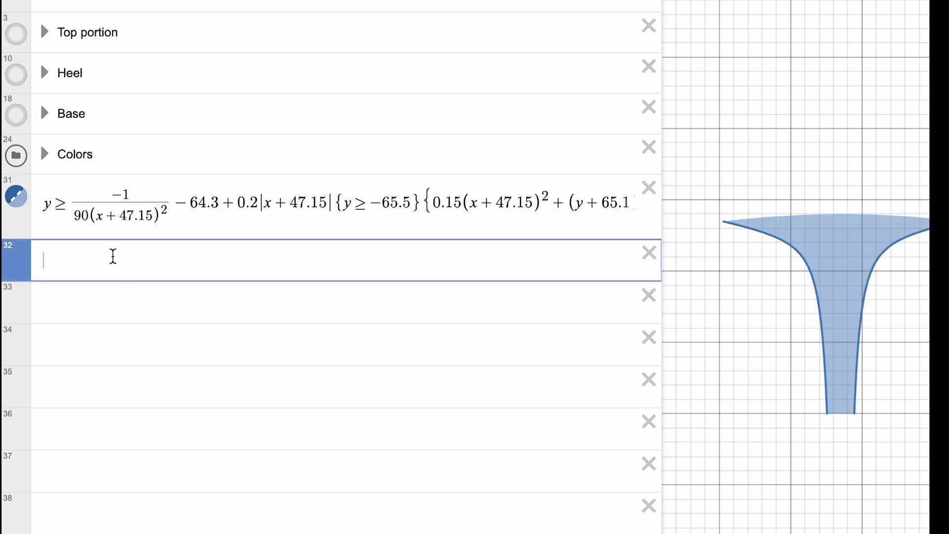
{"action": "key", "text": "ctrl+v"}
{"action": "left_click", "coordinate": [237, 314]}
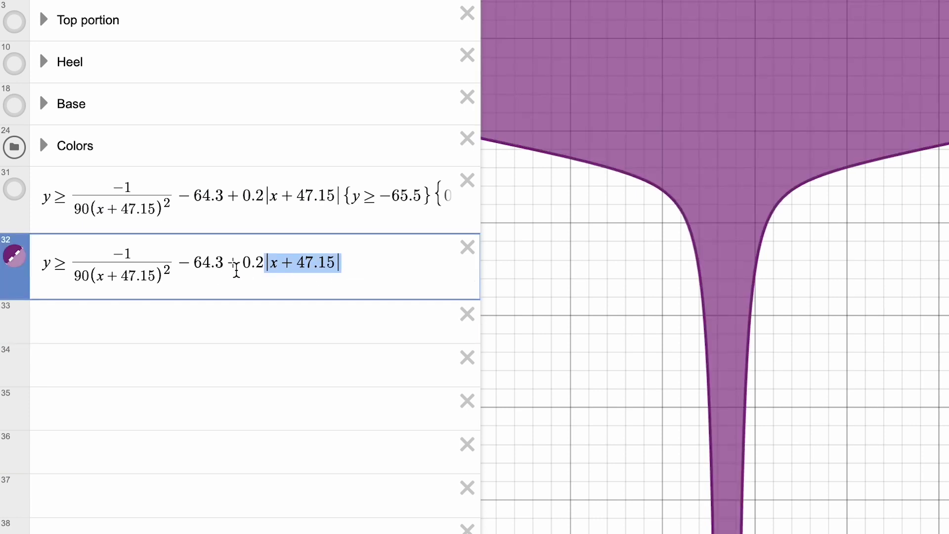
{"action": "mouse_move", "coordinate": [354, 268]}
{"action": "left_mouse_down"}
{"action": "mouse_move", "coordinate": [71, 267]}
{"action": "mouse_move", "coordinate": [151, 277]}
{"action": "left_mouse_up"}
{"action": "left_click", "coordinate": [170, 274]}
{"action": "left_click_drag", "start_coordinate": [296, 265], "coordinate": [335, 264]}
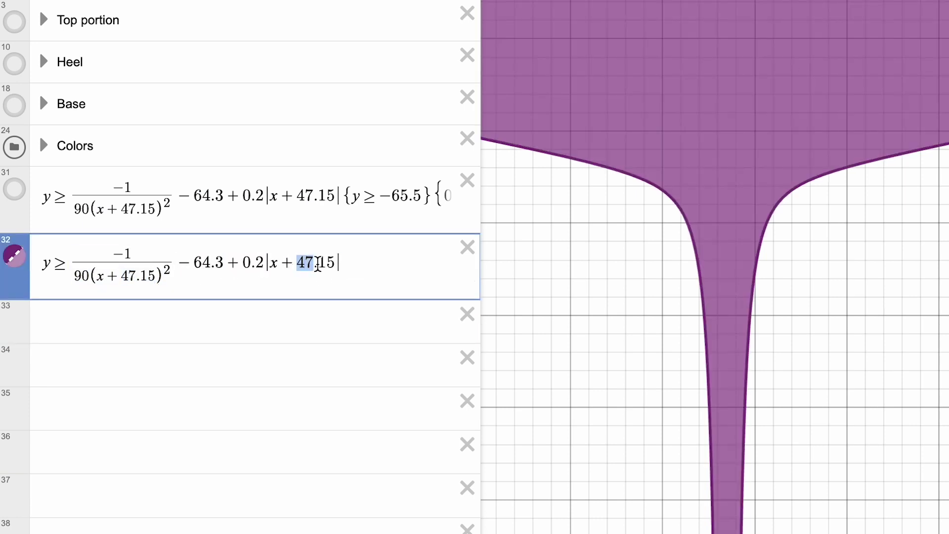
{"action": "left_click", "coordinate": [309, 309]}
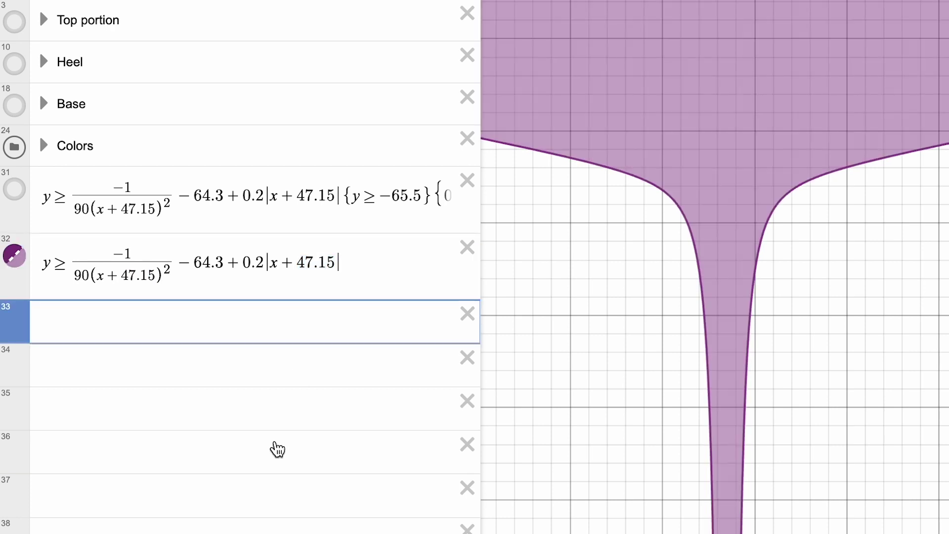
{"action": "type", "text": "x =-47."}
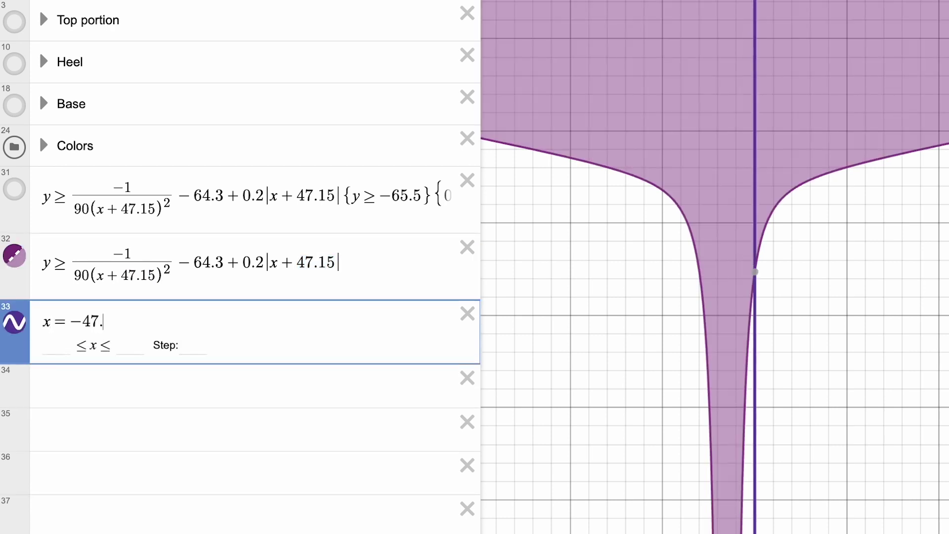
{"action": "type", "text": "15"}
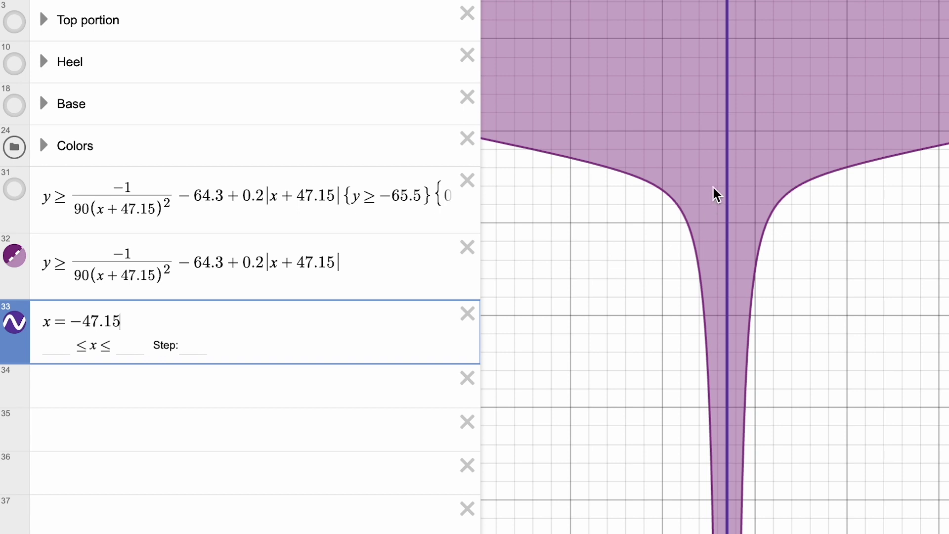
{"action": "left_click", "coordinate": [80, 286]}
{"action": "key", "text": "shift+Left"}
{"action": "type", "text": "3"}
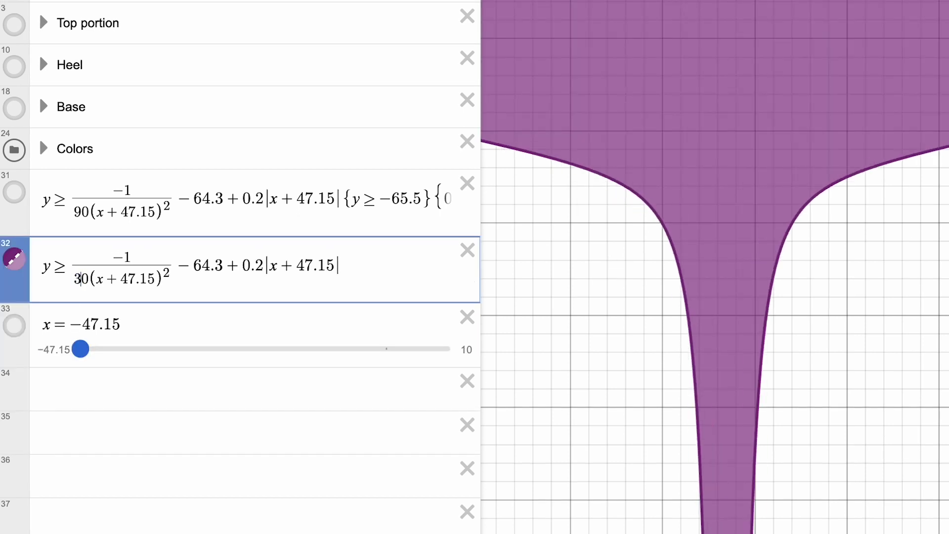
{"action": "key", "text": "shift+Left"}
{"action": "type", "text": "5"}
{"action": "key", "text": "shift+Left"}
{"action": "type", "text": "7"}
{"action": "key", "text": "shift+Left"}
{"action": "type", "text": "9"}
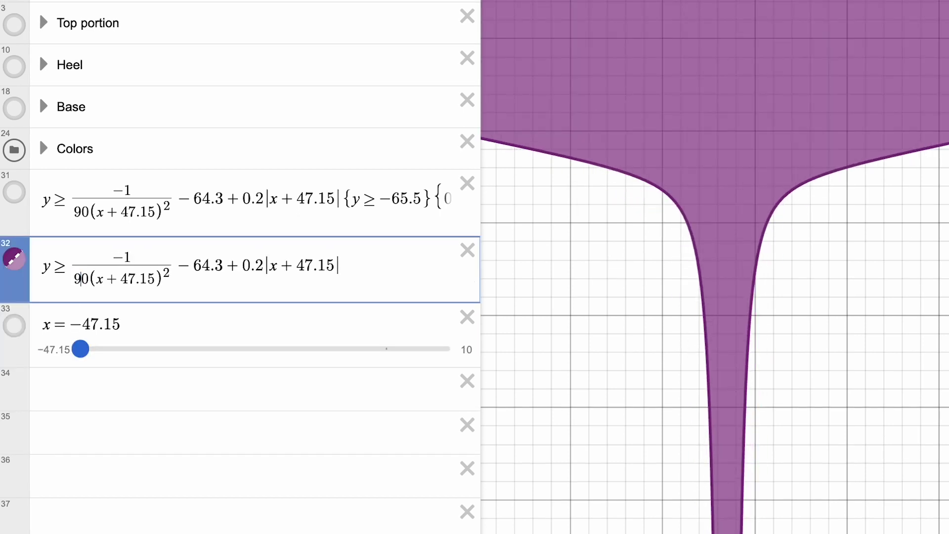
{"action": "type", "text": "2"}
{"action": "key", "text": "shift+Left"}
{"action": "type", "text": "3"}
{"action": "key", "text": "shift+Left"}
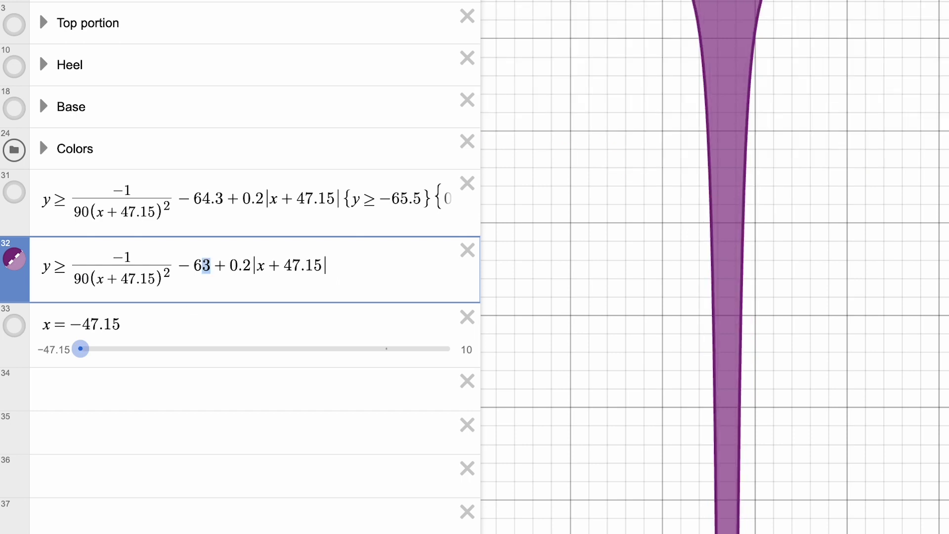
{"action": "type", "text": "4.3"}
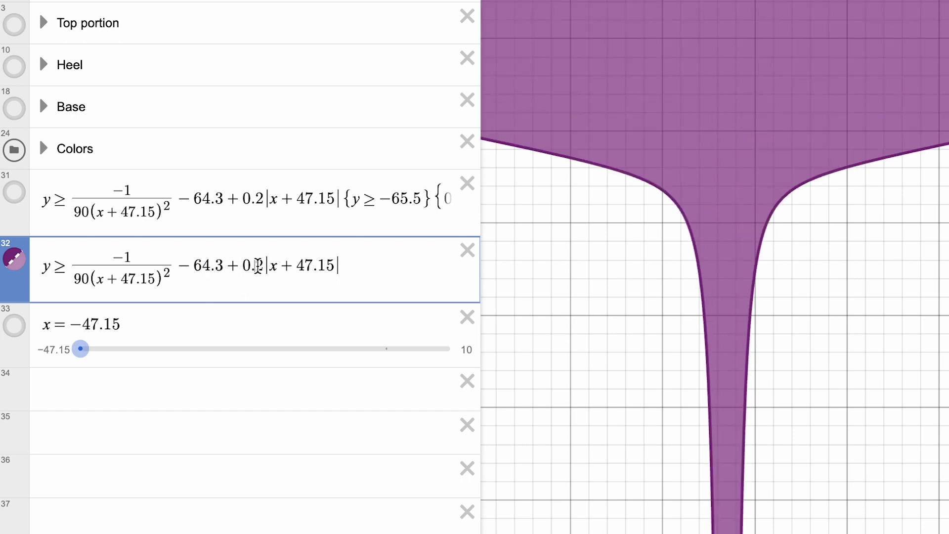
{"action": "left_click", "coordinate": [264, 265]}
{"action": "key", "text": "shift+Left"}
{"action": "type", "text": "3"}
{"action": "key", "text": "shift+Left"}
{"action": "type", "text": "42"}
{"action": "left_click_drag", "start_coordinate": [339, 265], "coordinate": [183, 263]}
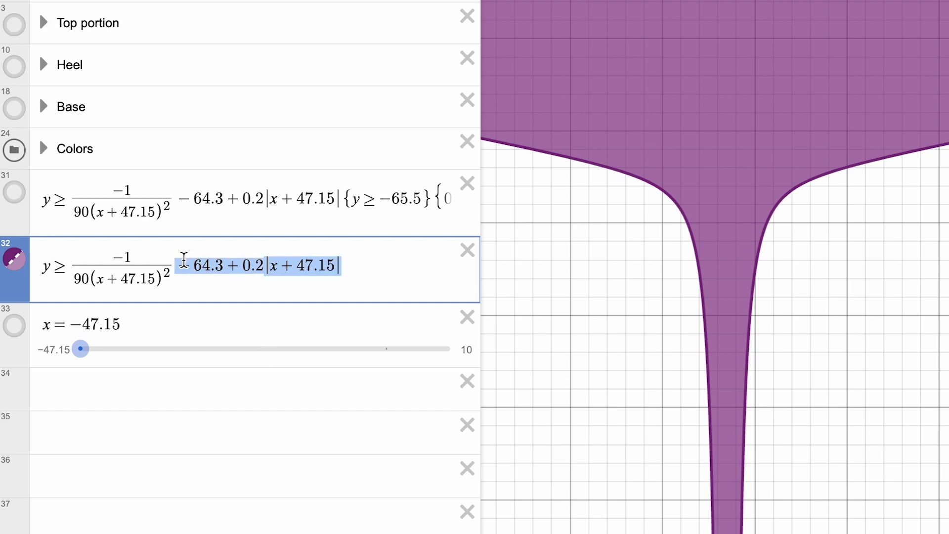
{"action": "key", "text": "ctrl+c"}
{"action": "key", "text": "Right"}
{"action": "key", "text": "Return"}
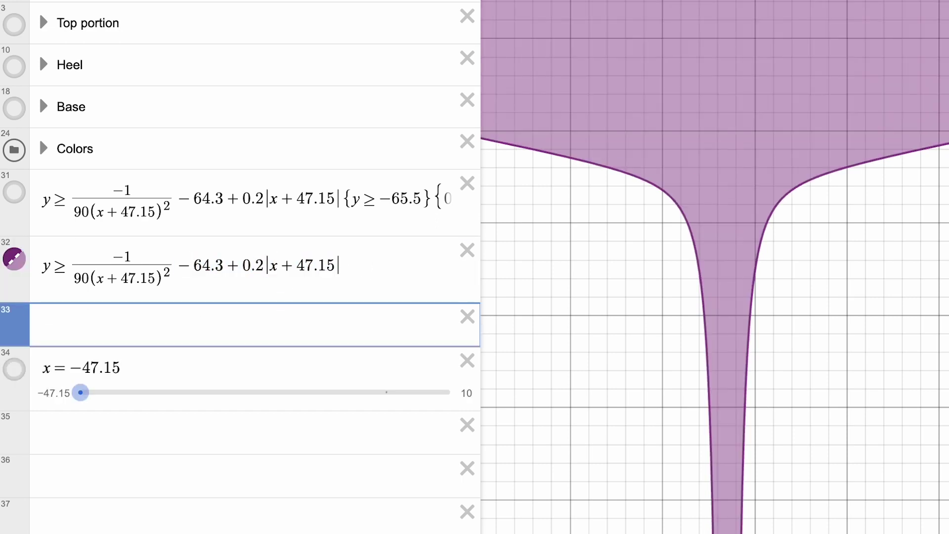
{"action": "key", "text": "ctrl+v"}
{"action": "left_click", "coordinate": [19, 330]}
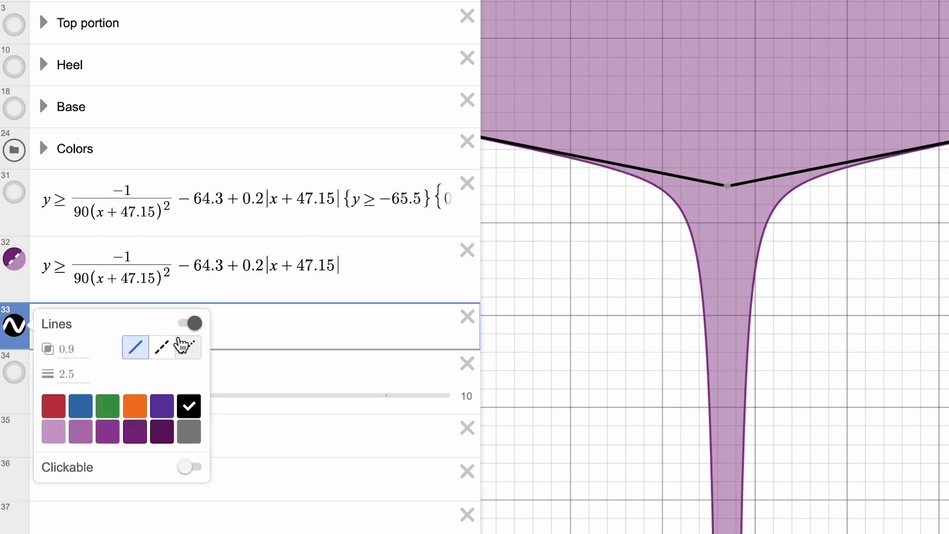
{"action": "left_click", "coordinate": [161, 342]}
{"action": "left_click", "coordinate": [420, 352]}
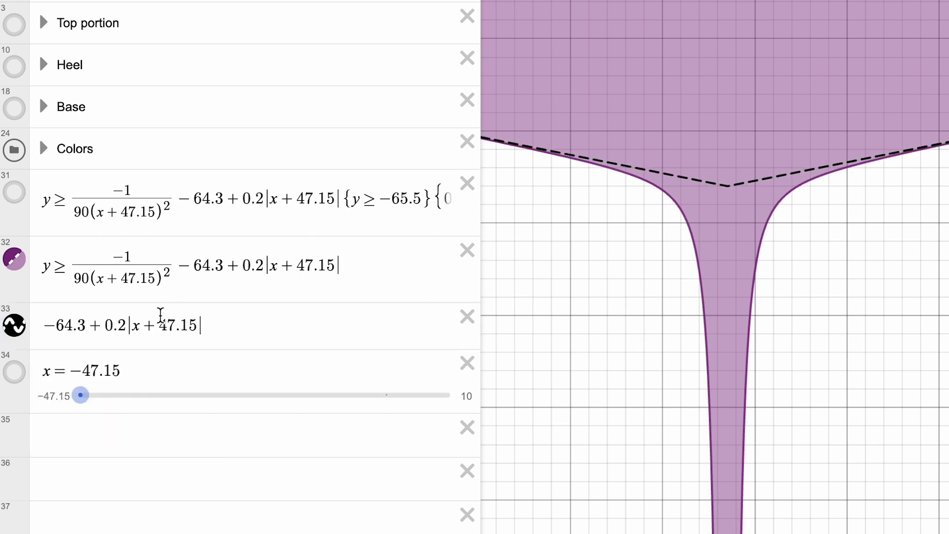
{"action": "left_click", "coordinate": [127, 327]}
{"action": "double_click", "coordinate": [124, 327]}
{"action": "type", "text": "3"}
{"action": "left_click", "coordinate": [261, 268]}
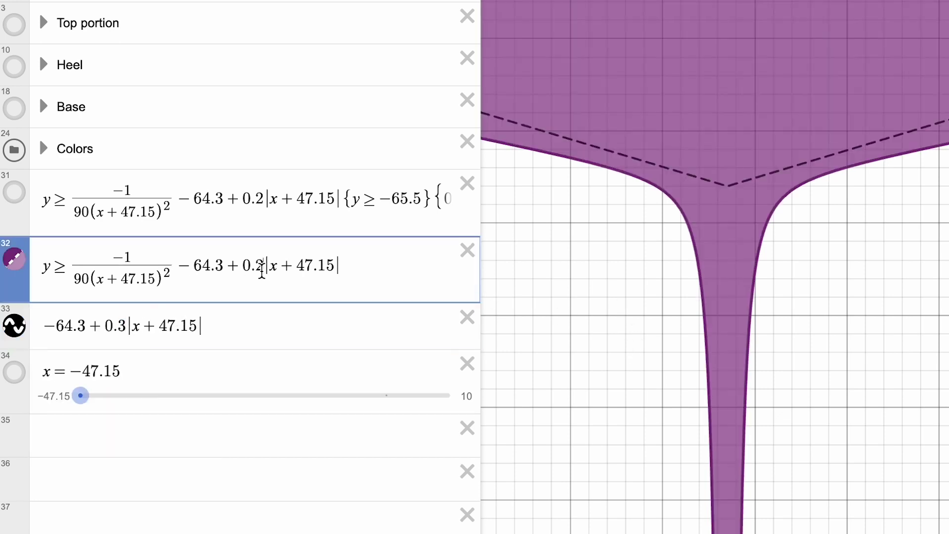
{"action": "double_click", "coordinate": [261, 268]}
{"action": "type", "text": "3"}
{"action": "double_click", "coordinate": [262, 267]}
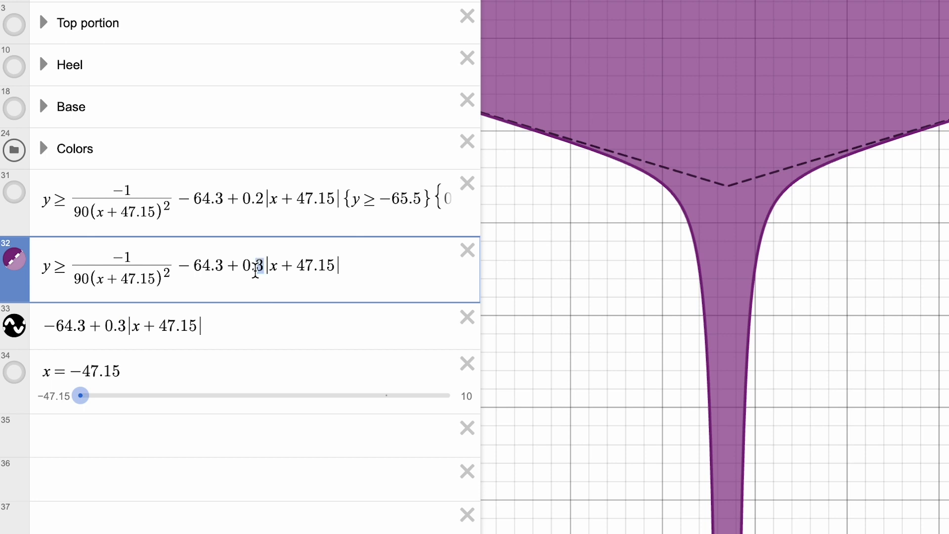
{"action": "type", "text": "2"}
{"action": "double_click", "coordinate": [126, 326]}
{"action": "type", "text": "2"}
{"action": "key", "text": "Up"}
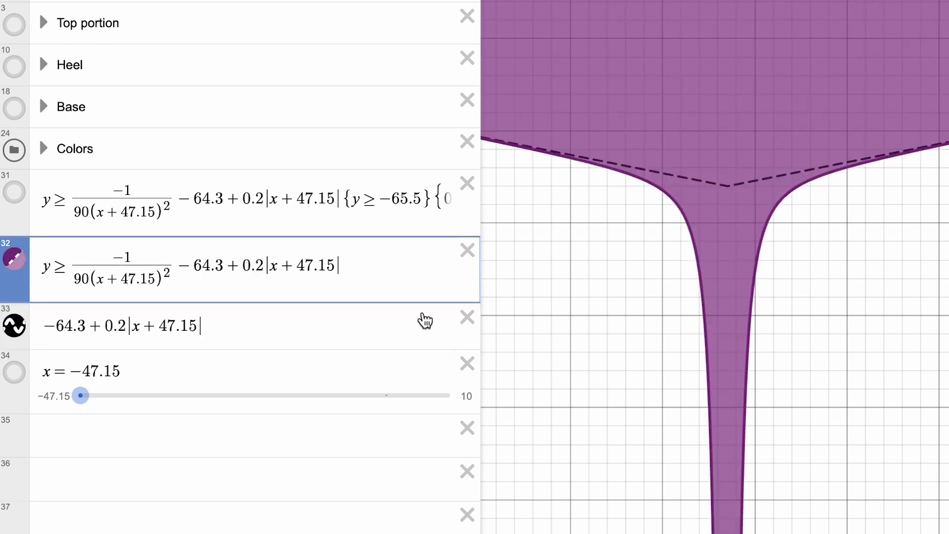
{"action": "left_click", "coordinate": [466, 318]}
Step: Rename row 32's curve from 'y ≥' to the function 'heelSides(x) ='
{"action": "left_click", "coordinate": [599, 289]}
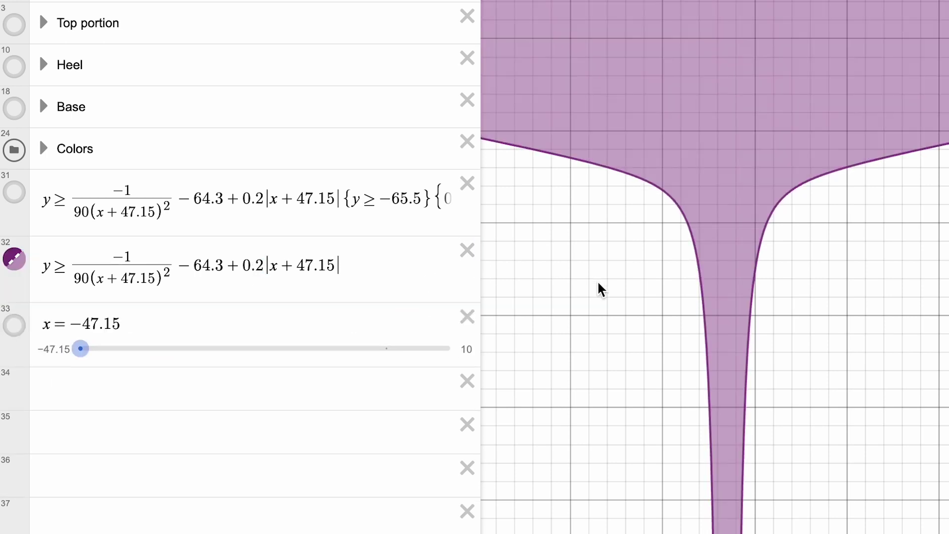
{"action": "left_click", "coordinate": [37, 282]}
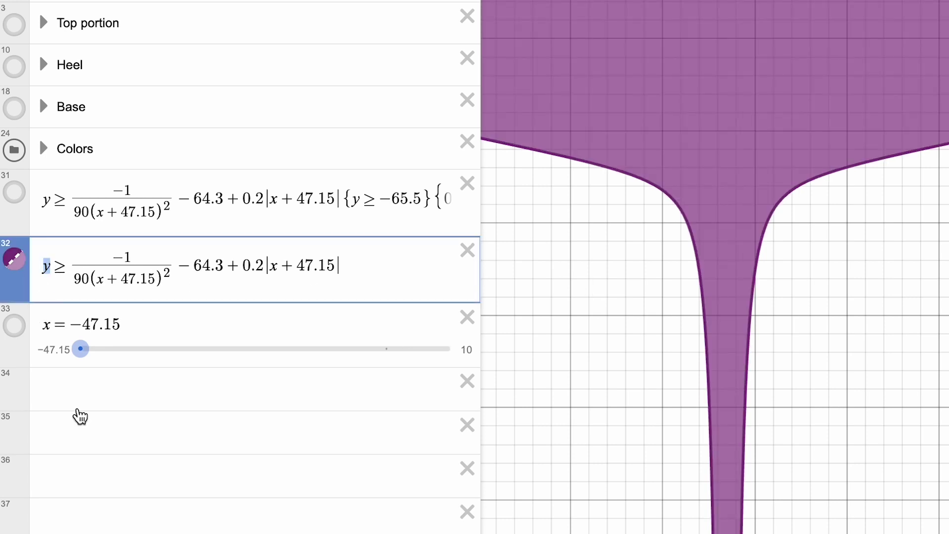
{"action": "type", "text": "h_"}
{"action": "type", "text": "eel"}
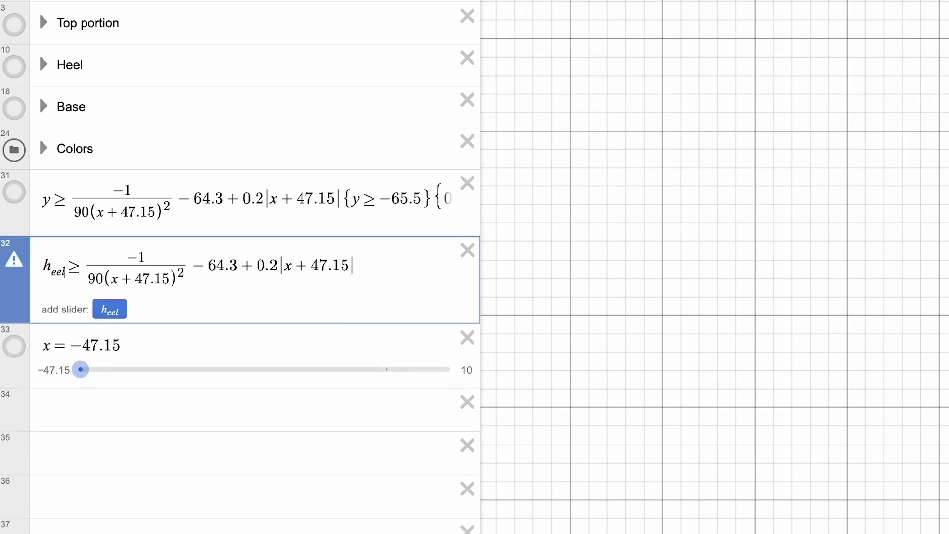
{"action": "type", "text": "Sides("}
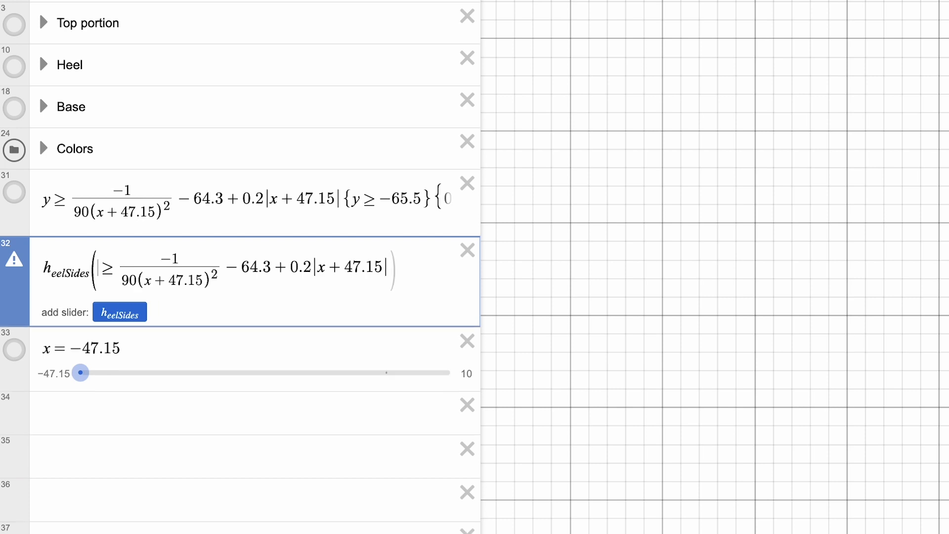
{"action": "type", "text": "x)"}
{"action": "key", "text": "shift+Right"}
{"action": "type", "text": "="}
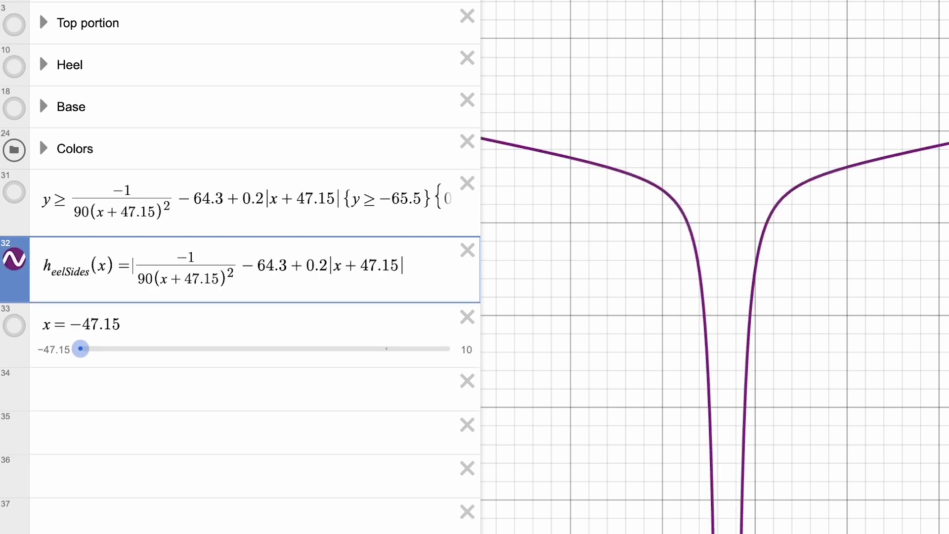
{"action": "left_click_drag", "start_coordinate": [29, 257], "coordinate": [111, 289]}
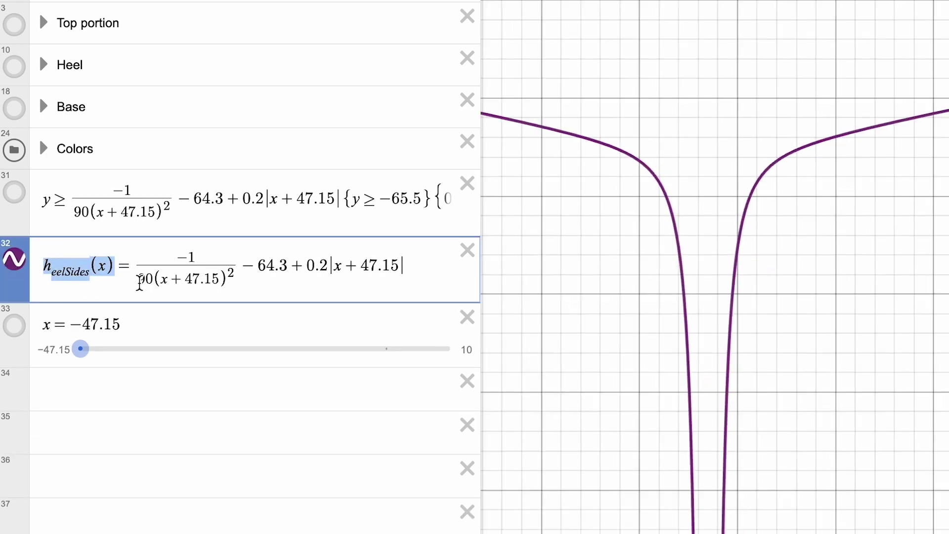
Step: Add a purple 'y ≥ heelSides(x)' region below the function
{"action": "key", "text": "Return"}
{"action": "type", "text": "y ≥"}
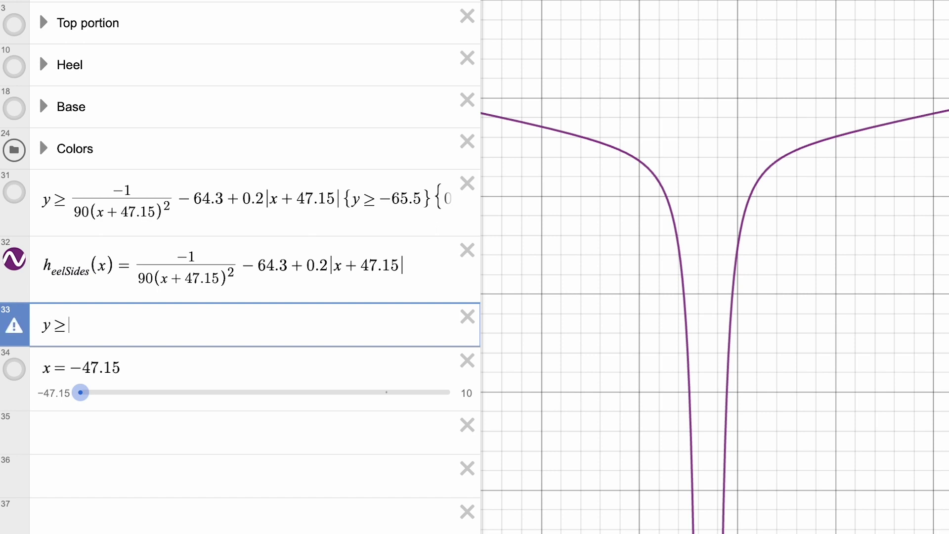
{"action": "key", "text": "ctrl+v"}
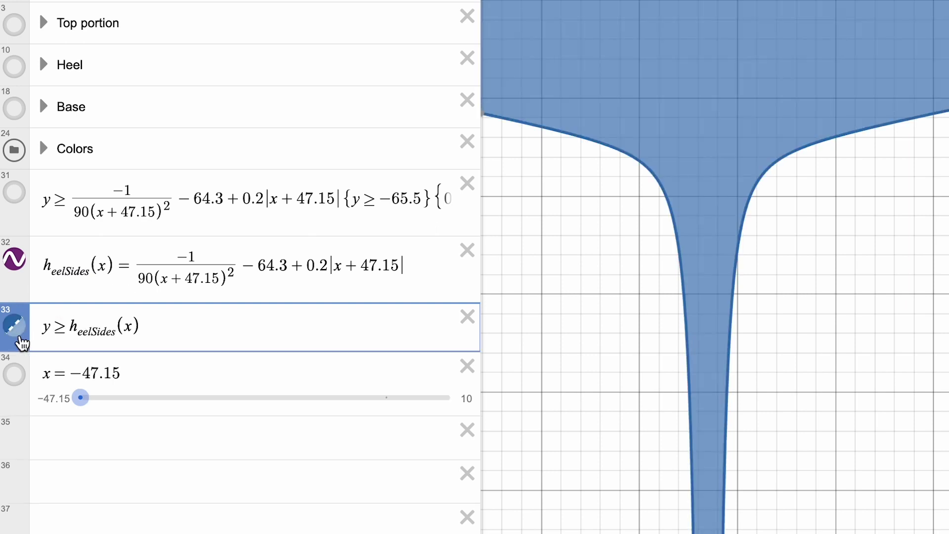
{"action": "left_click", "coordinate": [20, 343]}
{"action": "left_click", "coordinate": [135, 431]}
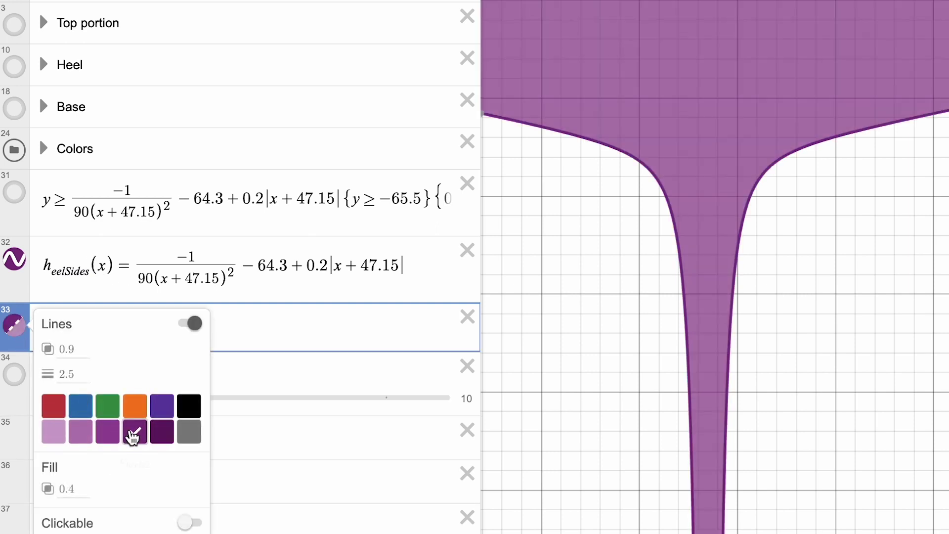
{"action": "left_click", "coordinate": [15, 259]}
{"action": "scroll", "coordinate": [15, 259], "scroll_direction": "down", "scroll_amount": 1}
Step: Hide the heelSides curve and restrict the purple heel region to {y ≥ −65.5}
{"action": "left_click", "coordinate": [15, 234]}
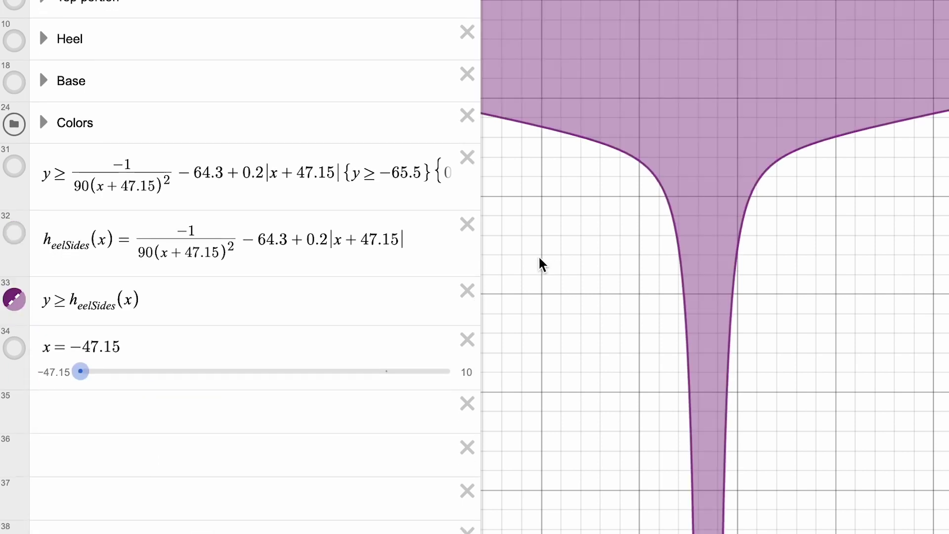
{"action": "left_click", "coordinate": [300, 291]}
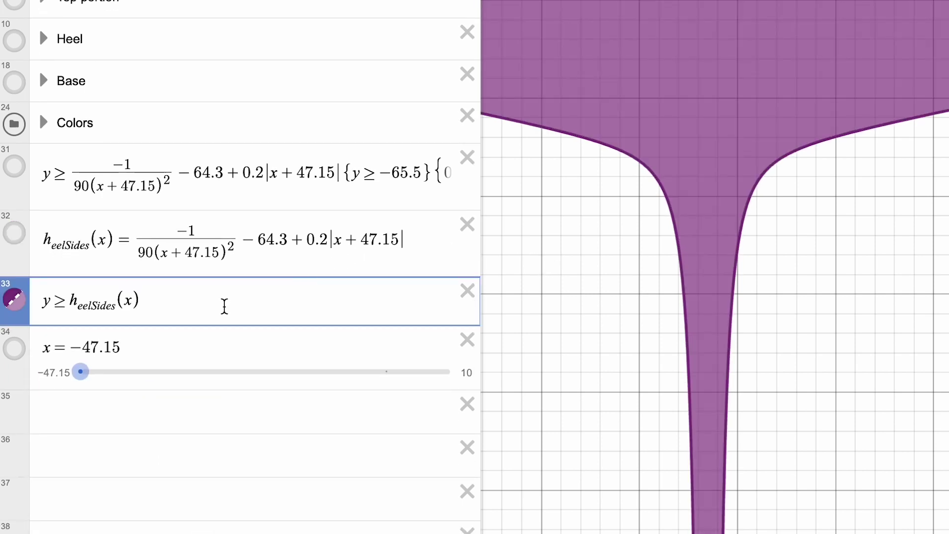
{"action": "key", "text": "Return"}
{"action": "type", "text": "y=-65.5"}
{"action": "double_click", "coordinate": [60, 353]}
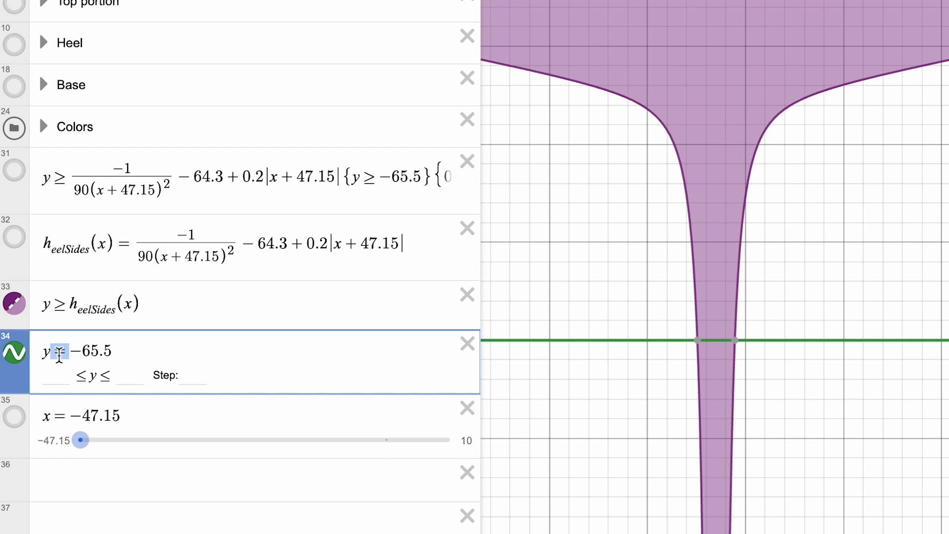
{"action": "type", "text": ">"}
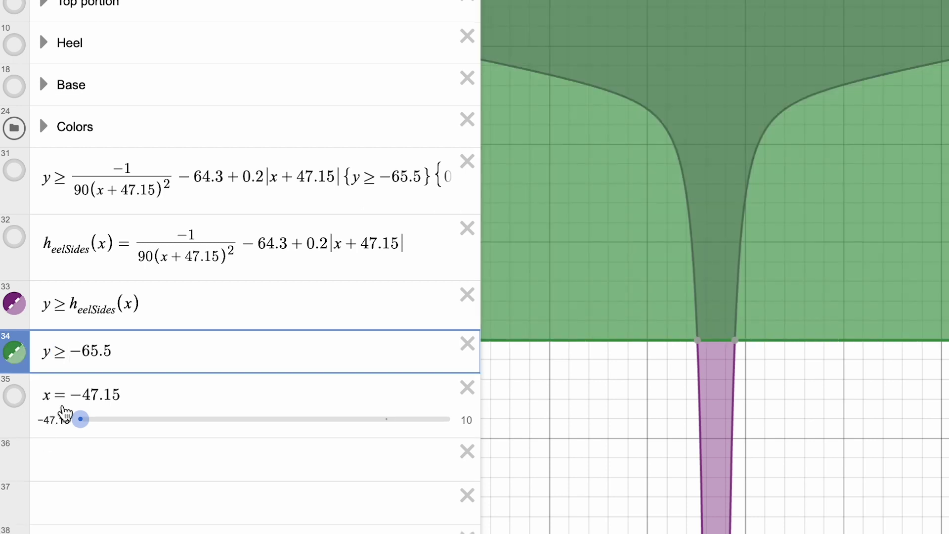
{"action": "left_click_drag", "start_coordinate": [132, 352], "coordinate": [43, 354]}
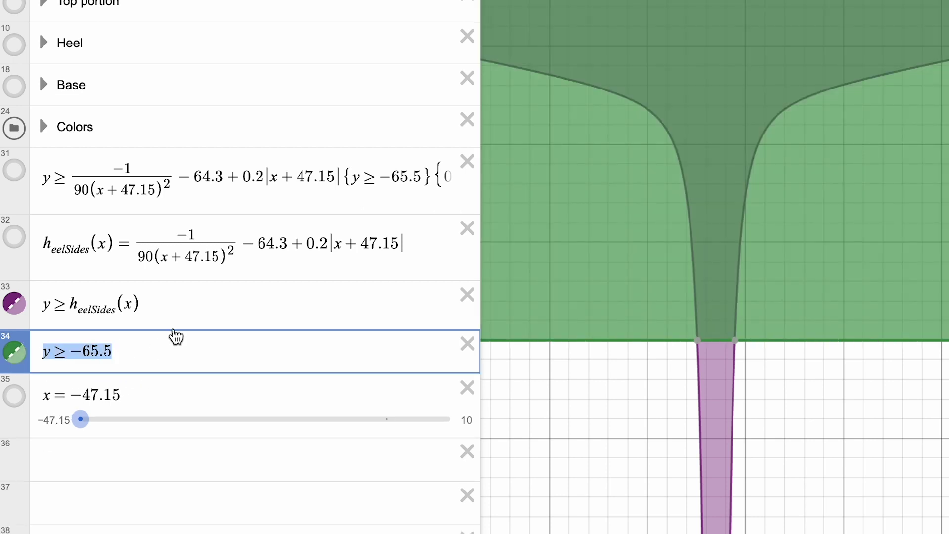
{"action": "key", "text": "BackSpace"}
{"action": "left_click", "coordinate": [177, 310]}
{"action": "type", "text": "{"}
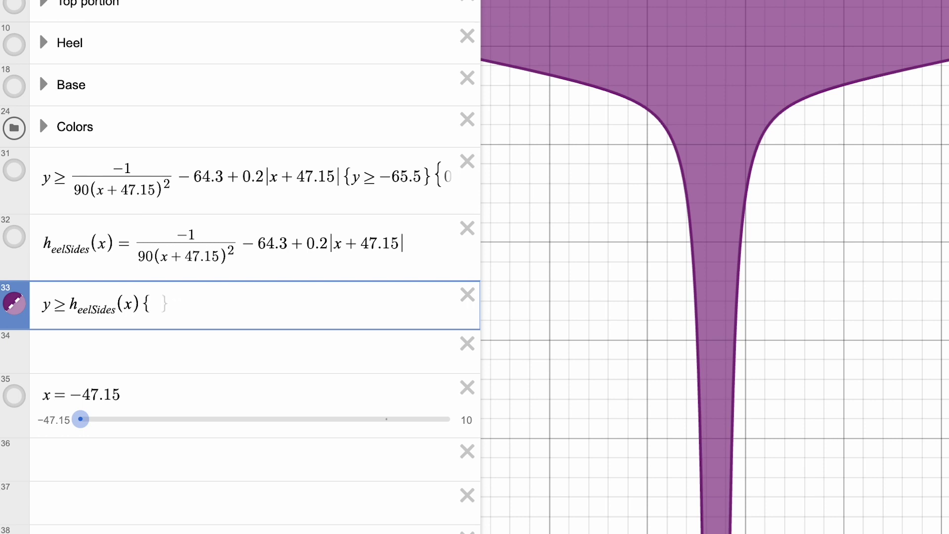
{"action": "key", "text": "ctrl+v"}
Step: Remove the empty row and the leftover x = −47.15 slider row
{"action": "left_click", "coordinate": [467, 344]}
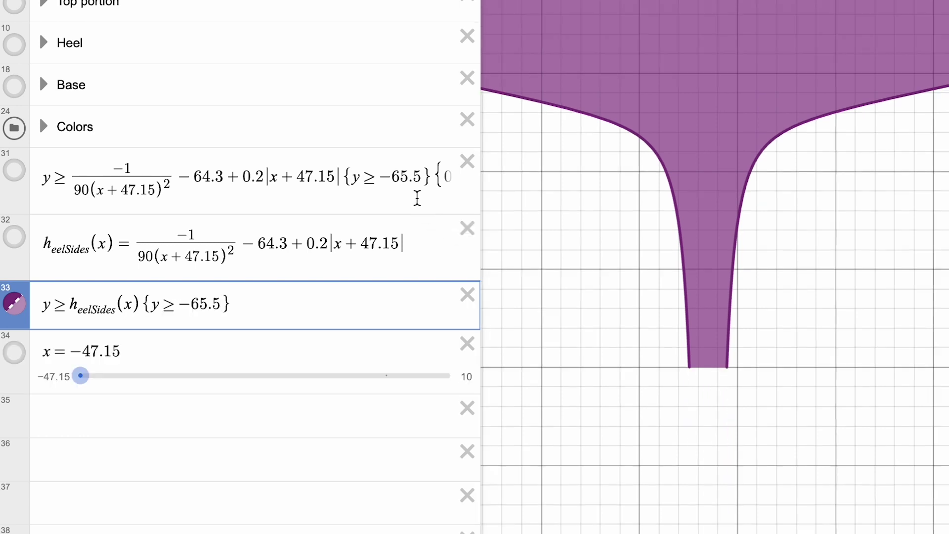
{"action": "left_click", "coordinate": [418, 196]}
{"action": "left_click", "coordinate": [459, 357]}
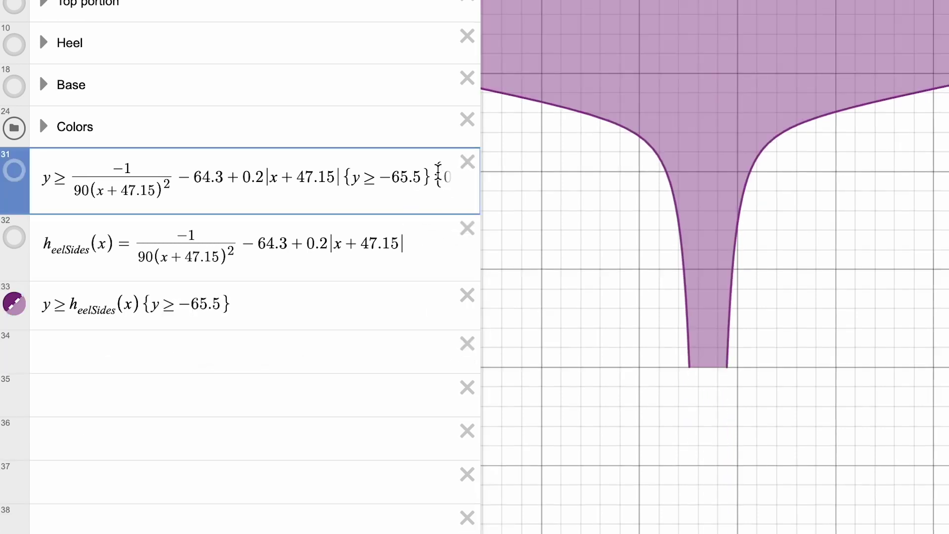
Step: Copy row 31's ellipse restriction into a new row below the heel region
{"action": "key", "text": "shift+End"}
{"action": "key", "text": "ctrl+c"}
{"action": "left_click", "coordinate": [319, 299]}
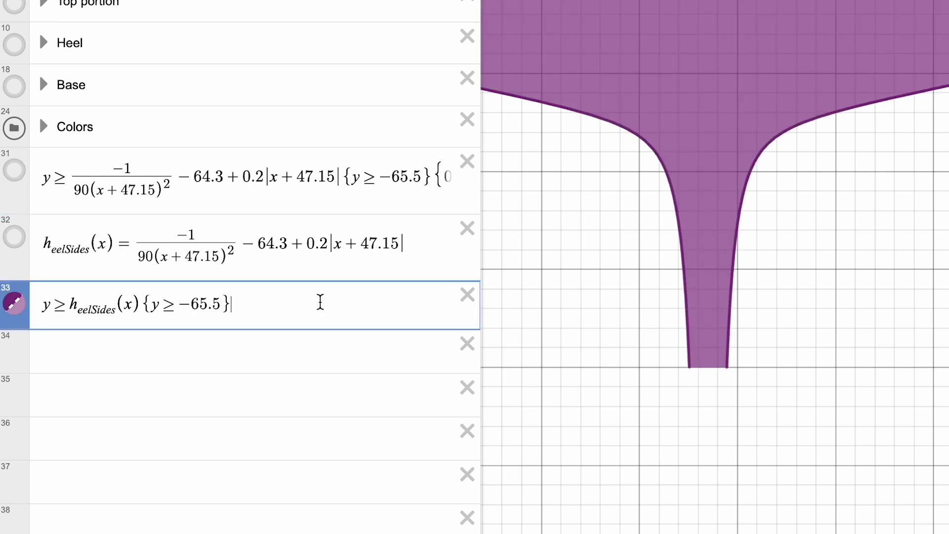
{"action": "key", "text": "Return"}
{"action": "key", "text": "ctrl+v"}
{"action": "left_click_drag", "start_coordinate": [308, 367], "coordinate": [18, 355]}
Step: Set the ellipse to 0.15(x+47.15)²+(y+65.1)² ≤ 1 and delete the temporary centre point
{"action": "key", "text": "Return"}
{"action": "type", "text": "(-47.15,-65.1)"}
{"action": "left_click", "coordinate": [67, 357]}
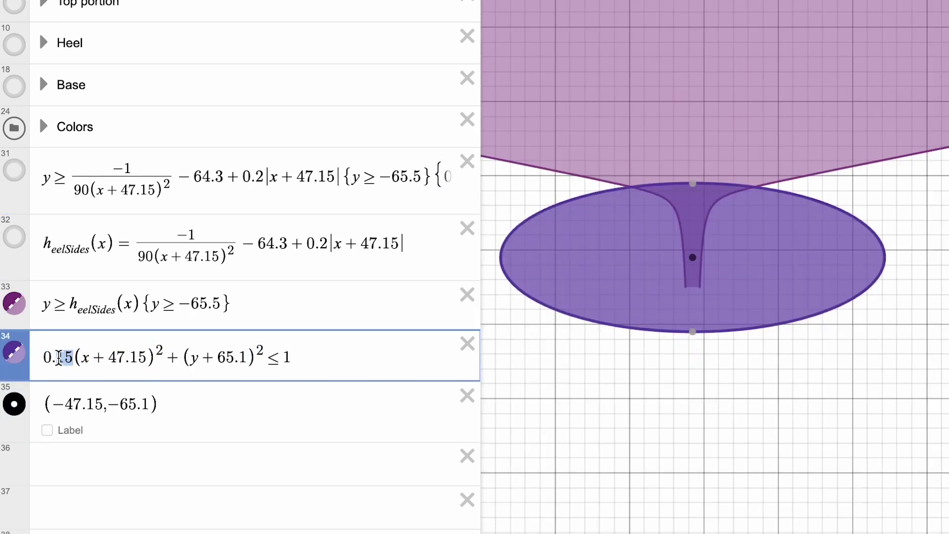
{"action": "key", "text": "BackSpace"}
{"action": "key", "text": "BackSpace"}
{"action": "type", "text": "2"}
{"action": "key", "text": "BackSpace"}
{"action": "type", "text": "15"}
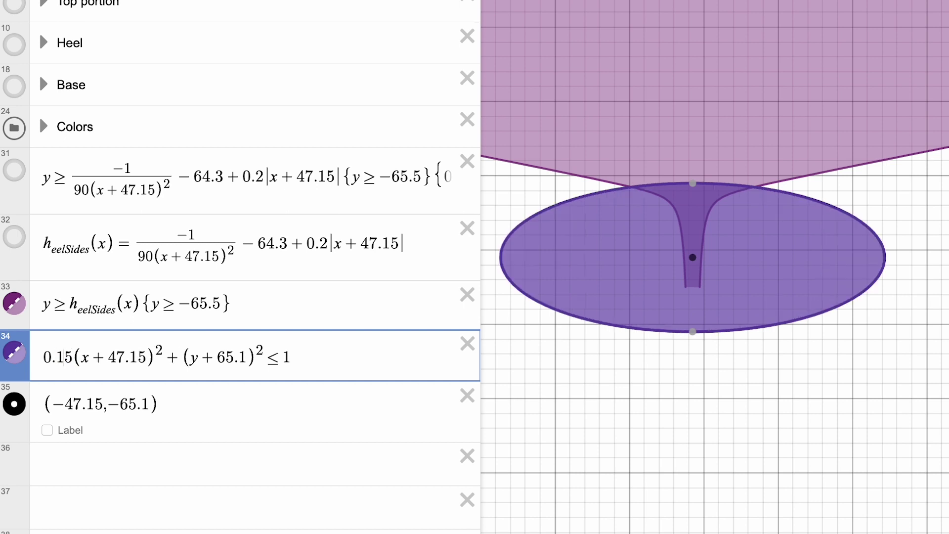
{"action": "key", "text": "End"}
{"action": "key", "text": "BackSpace"}
{"action": "type", "text": "2"}
{"action": "key", "text": "BackSpace"}
{"action": "type", "text": "3"}
{"action": "key", "text": "BackSpace"}
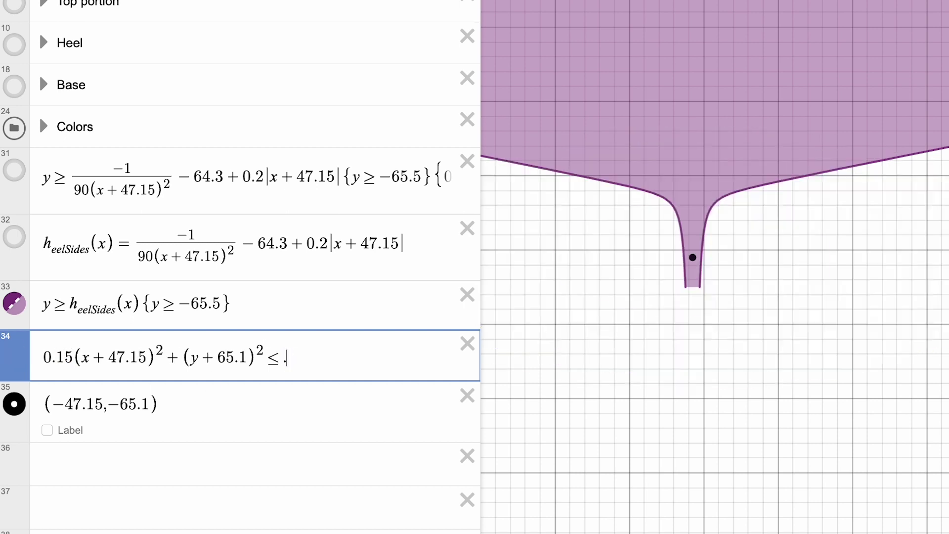
{"action": "type", "text": ".5"}
{"action": "key", "text": "BackSpace"}
{"action": "key", "text": "BackSpace"}
{"action": "type", "text": "1"}
{"action": "left_click", "coordinate": [462, 398]}
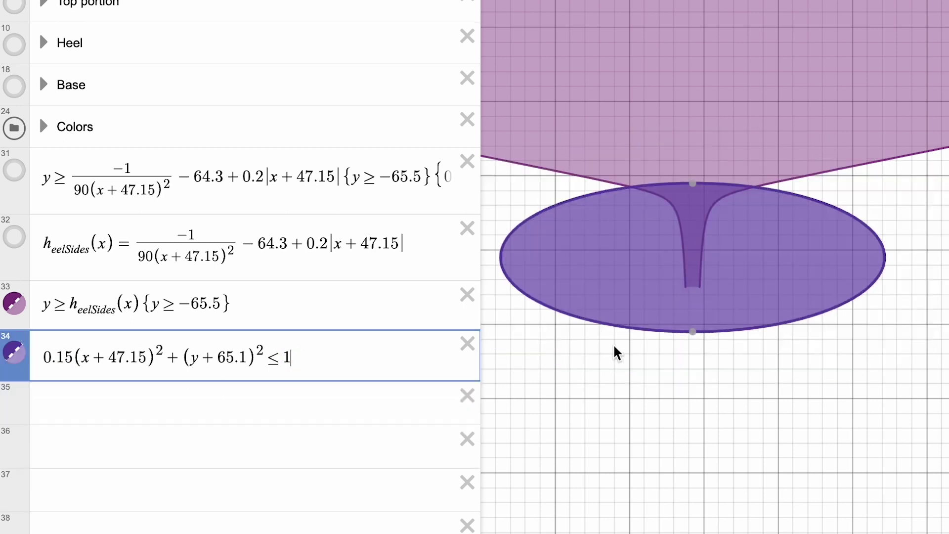
Step: Turn row 34 into the definition heelTop(x,y)=… without the ≤ 1
{"action": "left_click", "coordinate": [48, 378]}
{"action": "type", "text": "h_"}
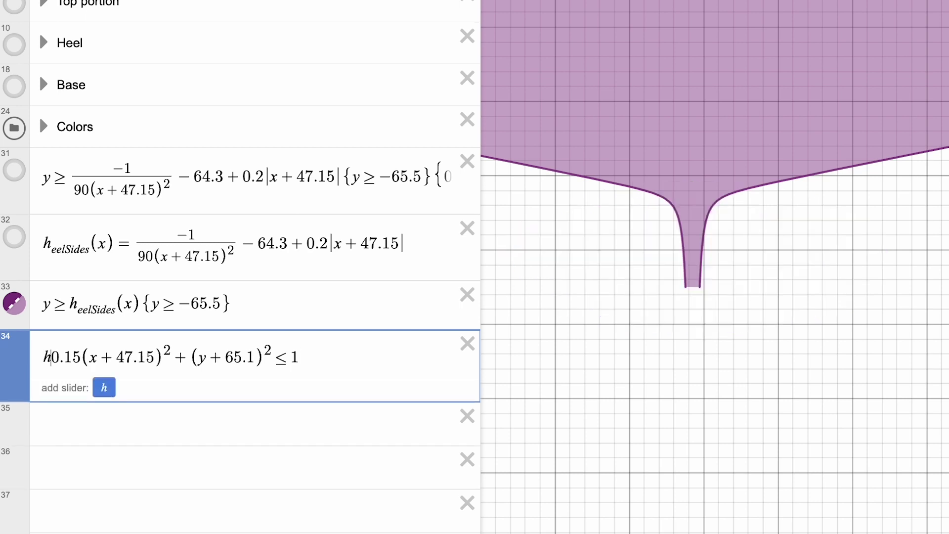
{"action": "type", "text": "eelTop"}
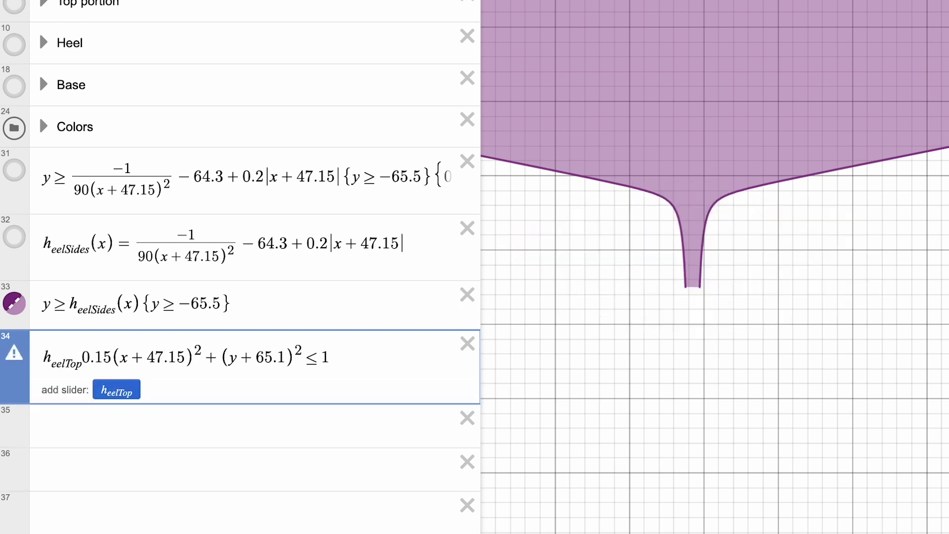
{"action": "type", "text": "( ) ="}
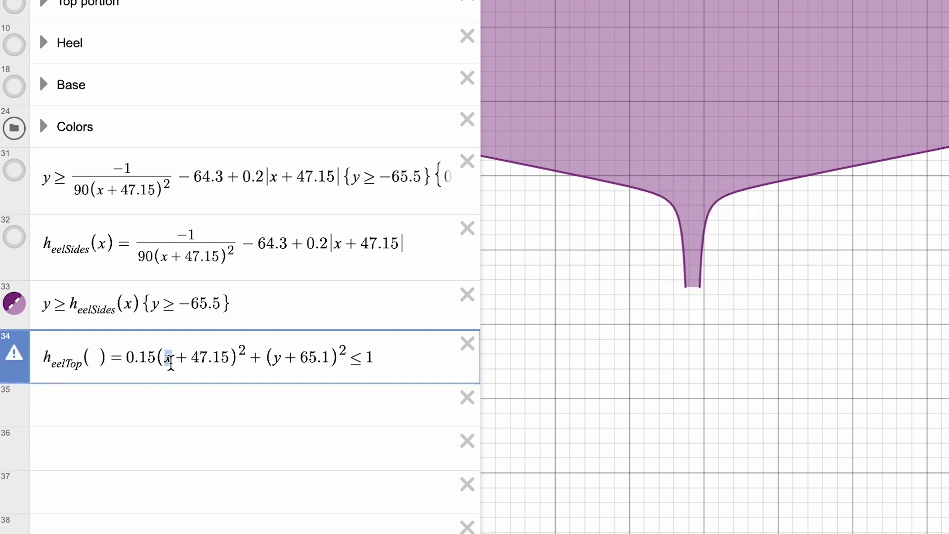
{"action": "left_click", "coordinate": [95, 364]}
{"action": "type", "text": "x,y"}
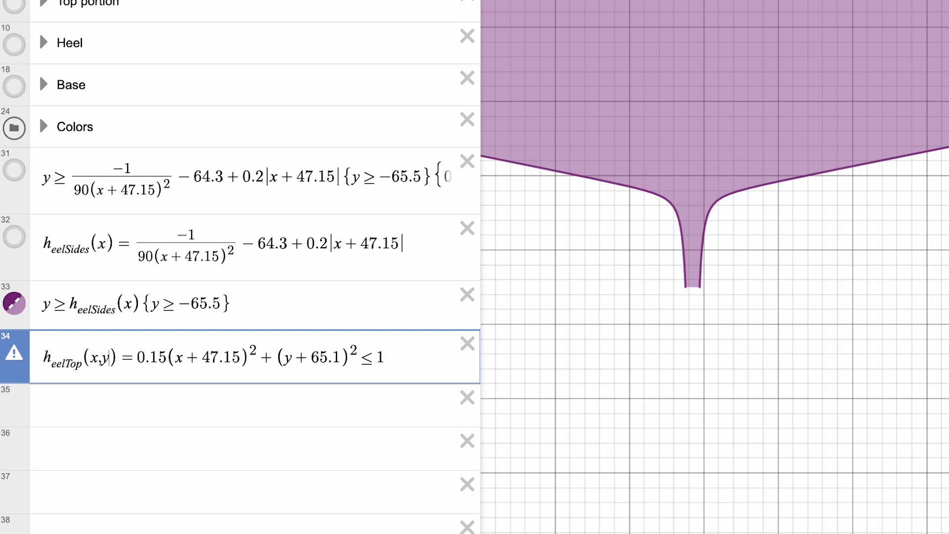
{"action": "left_click_drag", "start_coordinate": [365, 358], "coordinate": [386, 360]}
{"action": "key", "text": "BackSpace"}
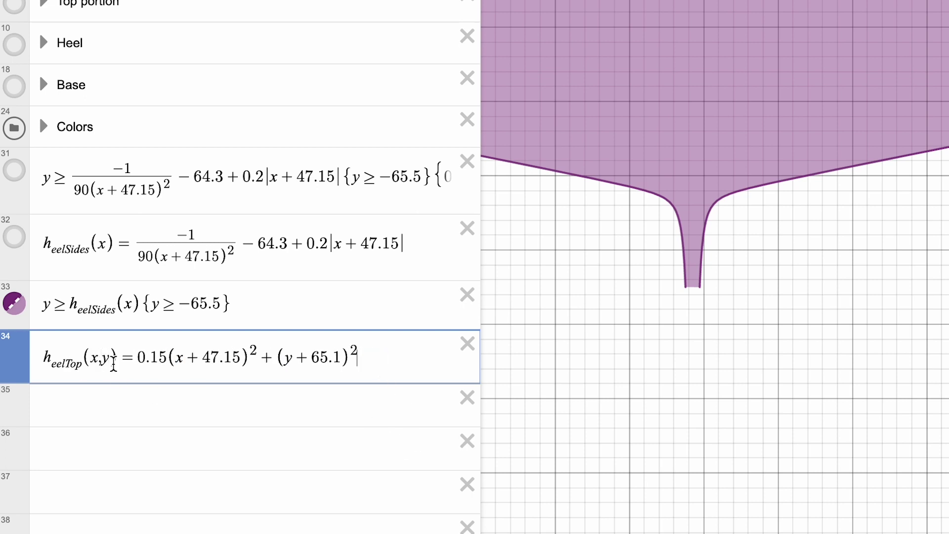
Step: Add {heelTop(x,y) ≤ 1} to the heel region's braces and delete the temporary ellipse row
{"action": "left_click_drag", "start_coordinate": [118, 364], "coordinate": [87, 404]}
{"action": "key", "text": "ctrl+c"}
{"action": "left_click", "coordinate": [86, 404]}
{"action": "key", "text": "ctrl+v"}
{"action": "type", "text": "<="}
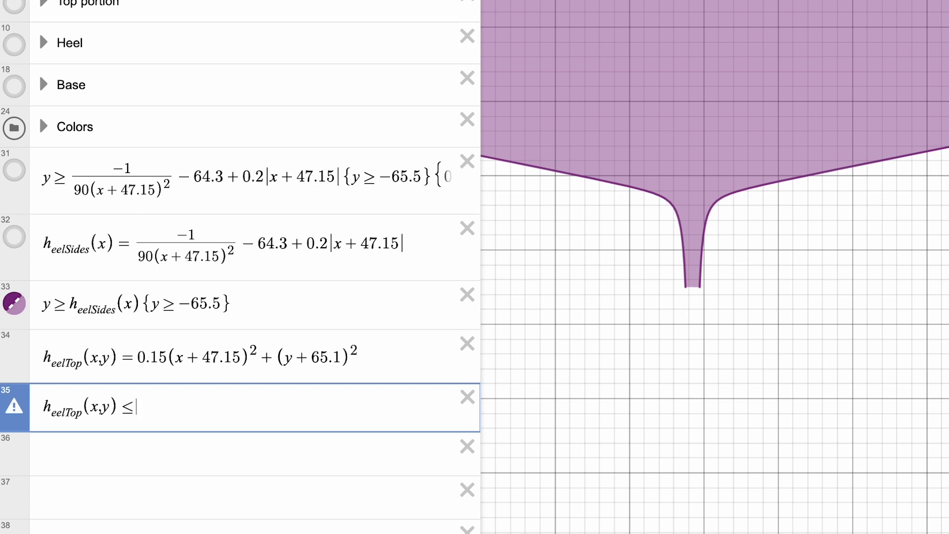
{"action": "type", "text": "1"}
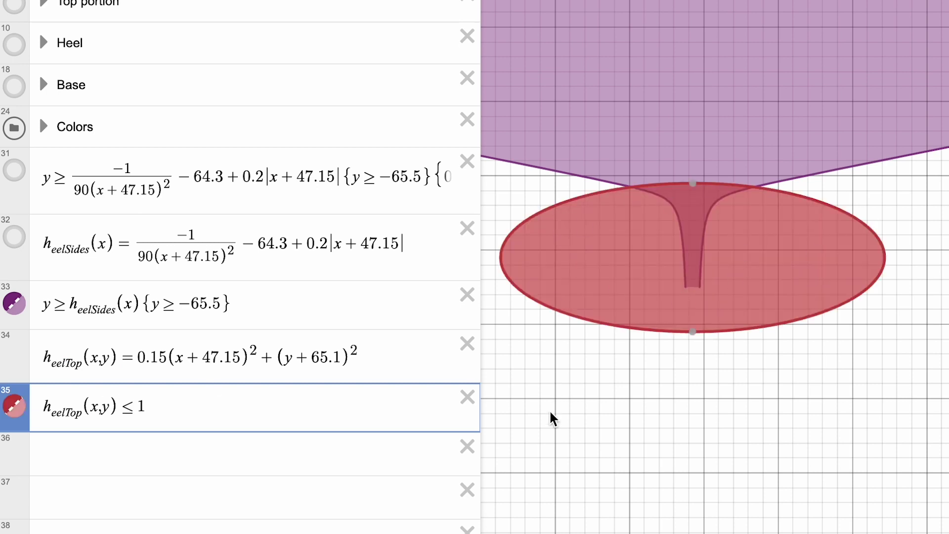
{"action": "left_click", "coordinate": [551, 417]}
{"action": "left_click_drag", "start_coordinate": [206, 409], "coordinate": [23, 417]}
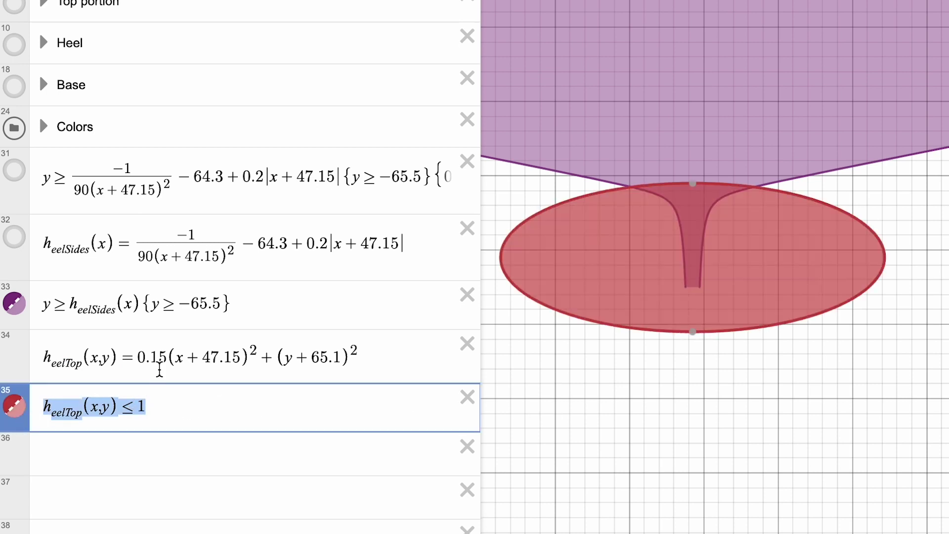
{"action": "left_click", "coordinate": [272, 309]}
{"action": "type", "text": "{"}
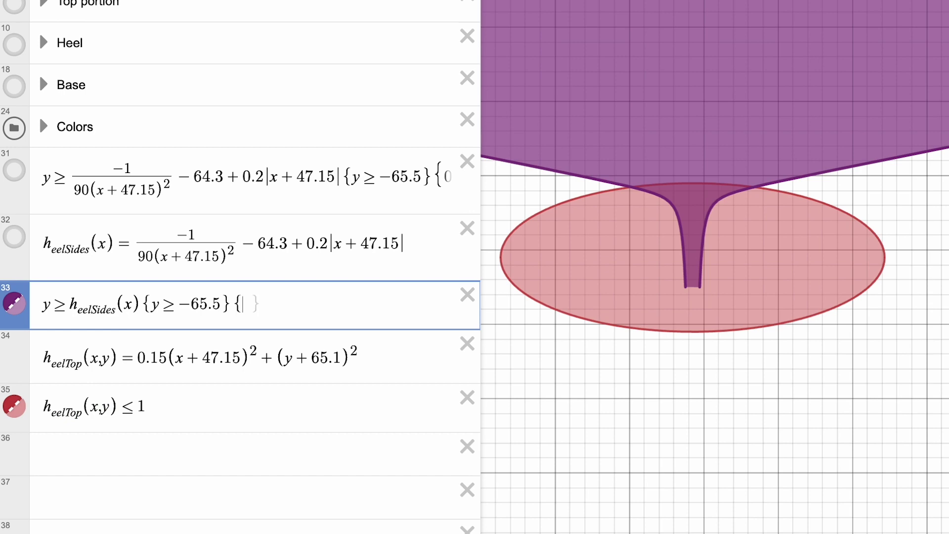
{"action": "key", "text": "ctrl+v"}
{"action": "left_click", "coordinate": [467, 400]}
{"action": "scroll", "coordinate": [627, 267], "scroll_direction": "up", "scroll_amount": 5}
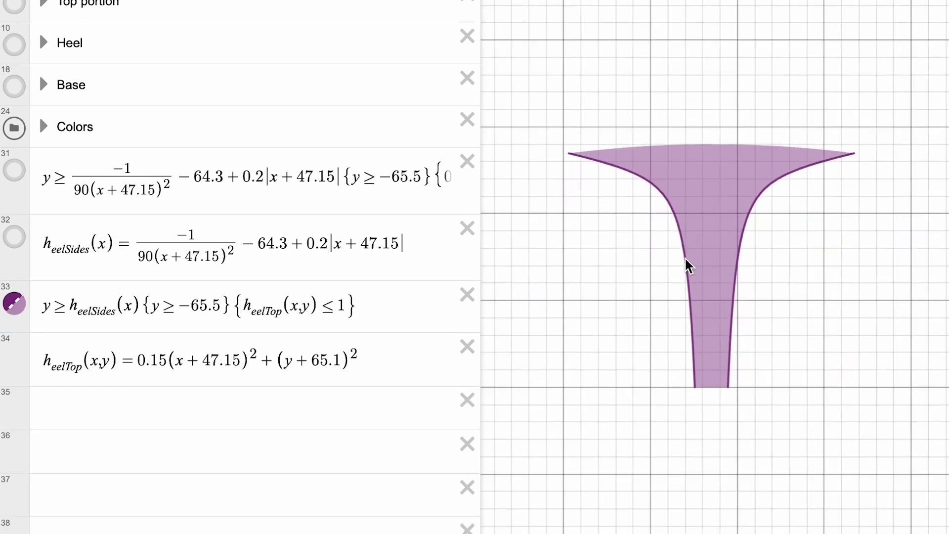
{"action": "mouse_move", "coordinate": [43, 224]}
{"action": "left_mouse_down"}
{"action": "mouse_move", "coordinate": [127, 231]}
{"action": "mouse_move", "coordinate": [125, 265]}
{"action": "left_mouse_up"}
Step: Duplicate the heel region as a black outline curve y = heelSides(x)
{"action": "key", "text": "ctrl+c"}
{"action": "left_click", "coordinate": [106, 275]}
{"action": "key", "text": "ctrl+v"}
{"action": "left_click_drag", "start_coordinate": [69, 276], "coordinate": [59, 273]}
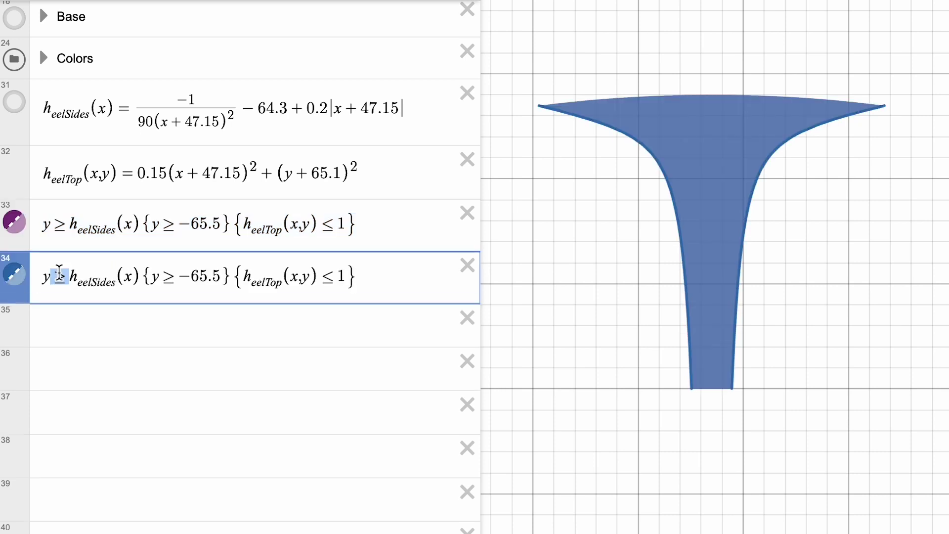
{"action": "type", "text": "="}
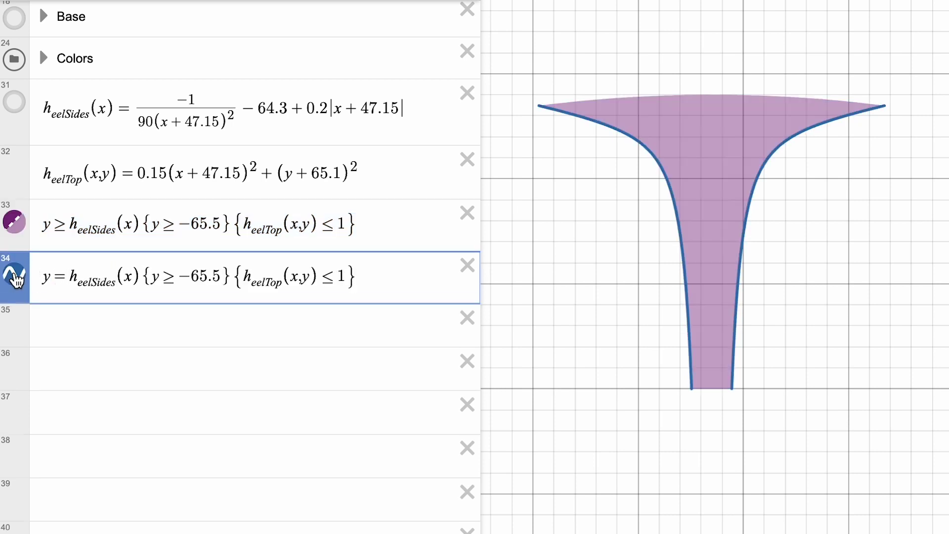
{"action": "left_click", "coordinate": [11, 268]}
{"action": "left_click", "coordinate": [190, 364]}
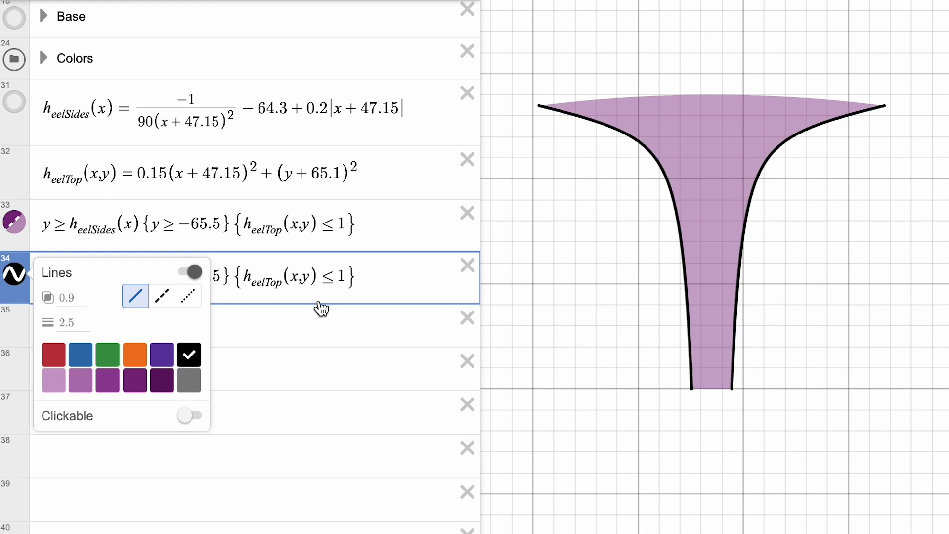
{"action": "left_click", "coordinate": [317, 300]}
Step: Set the purple heel region's fill opacity to 1
{"action": "left_click", "coordinate": [14, 222]}
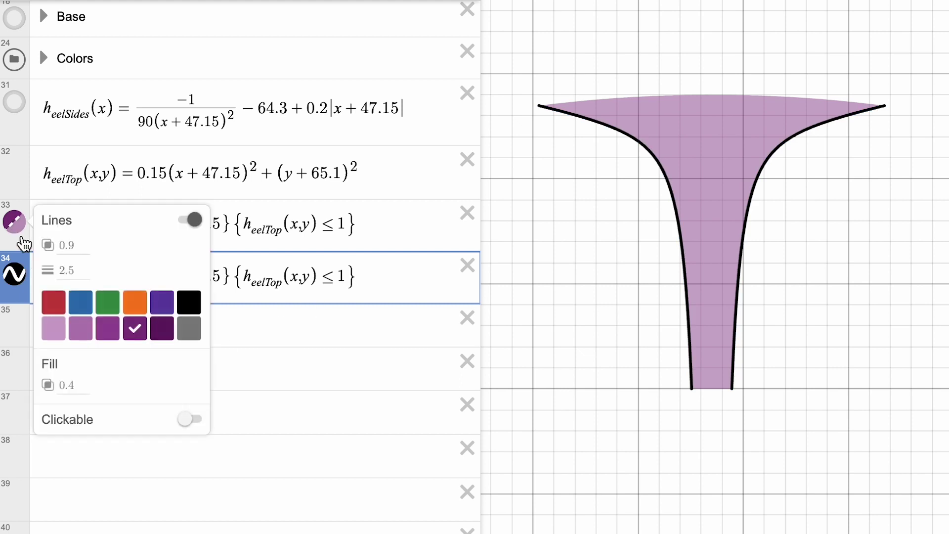
{"action": "double_click", "coordinate": [70, 386]}
{"action": "key", "text": "BackSpace"}
{"action": "type", "text": "1"}
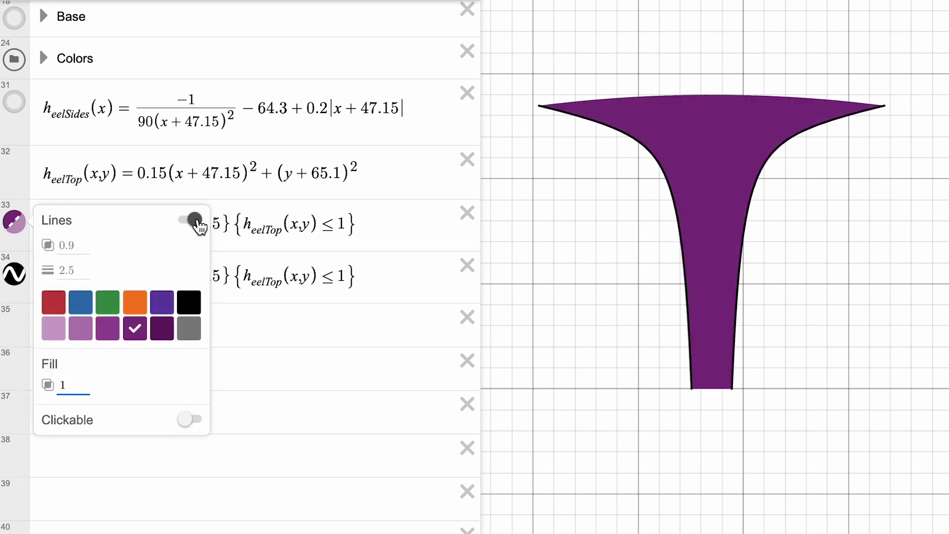
{"action": "left_click", "coordinate": [141, 227]}
Step: Add an unrestricted y ≥ heelSides(x) row
{"action": "left_click_drag", "start_coordinate": [141, 226], "coordinate": [35, 236]}
{"action": "left_click", "coordinate": [116, 336]}
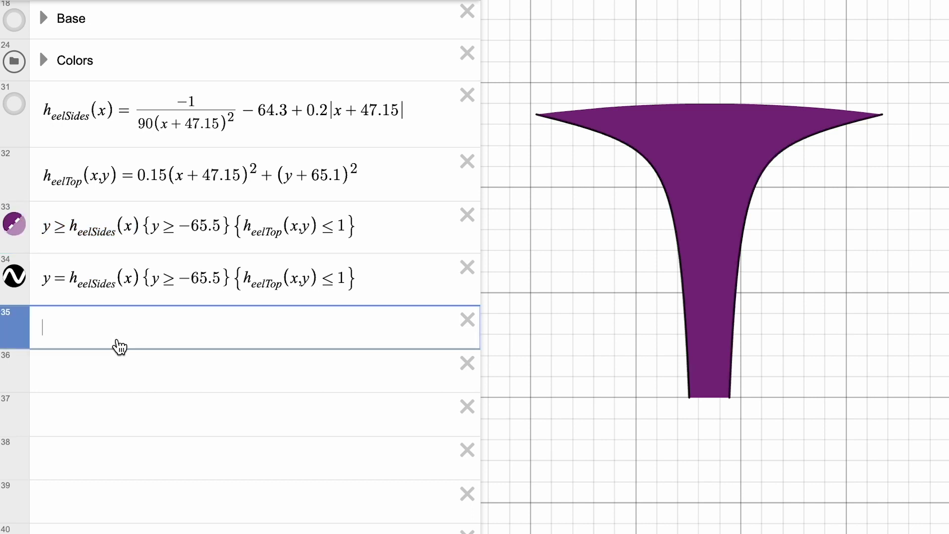
{"action": "key", "text": "ctrl+v"}
Step: Append the {y ≥ −64.5} and {heelTop(x,y) ≤ 1} restrictions to the new heel row
{"action": "left_click_drag", "start_coordinate": [232, 226], "coordinate": [155, 226]}
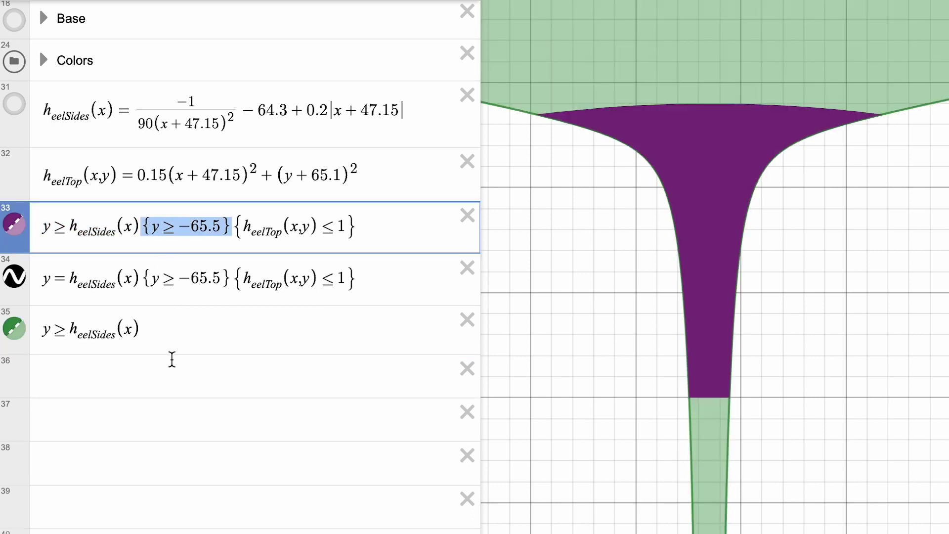
{"action": "left_click", "coordinate": [170, 327]}
{"action": "key", "text": "ctrl+v"}
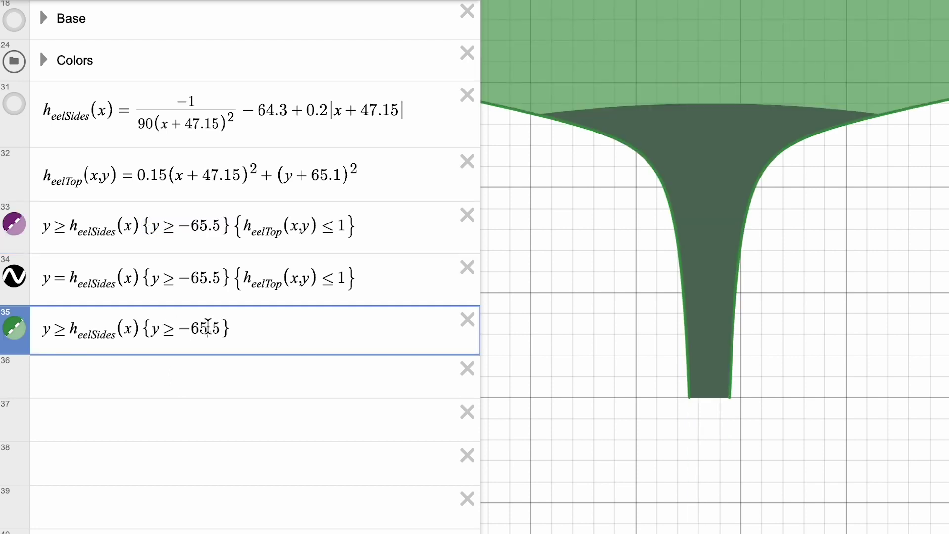
{"action": "type", "text": "4"}
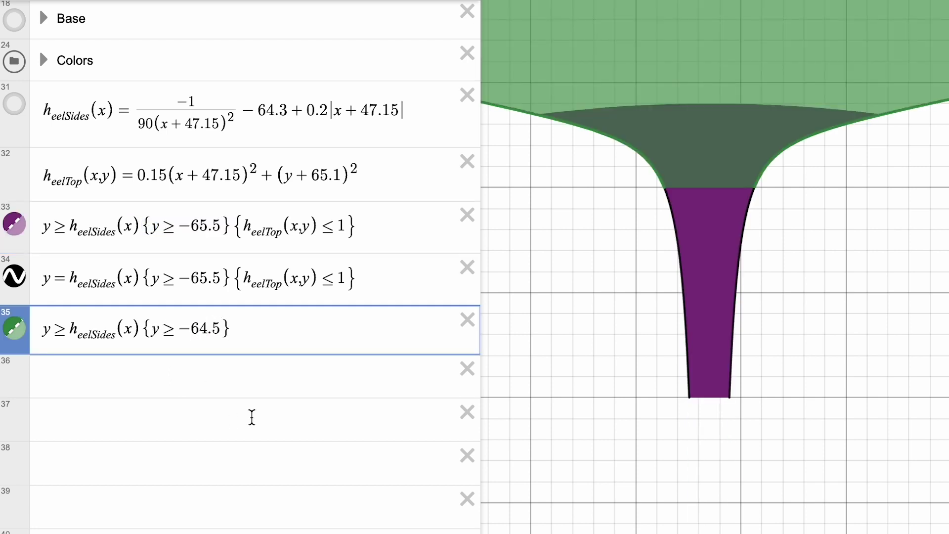
{"action": "left_click_drag", "start_coordinate": [355, 227], "coordinate": [247, 227]}
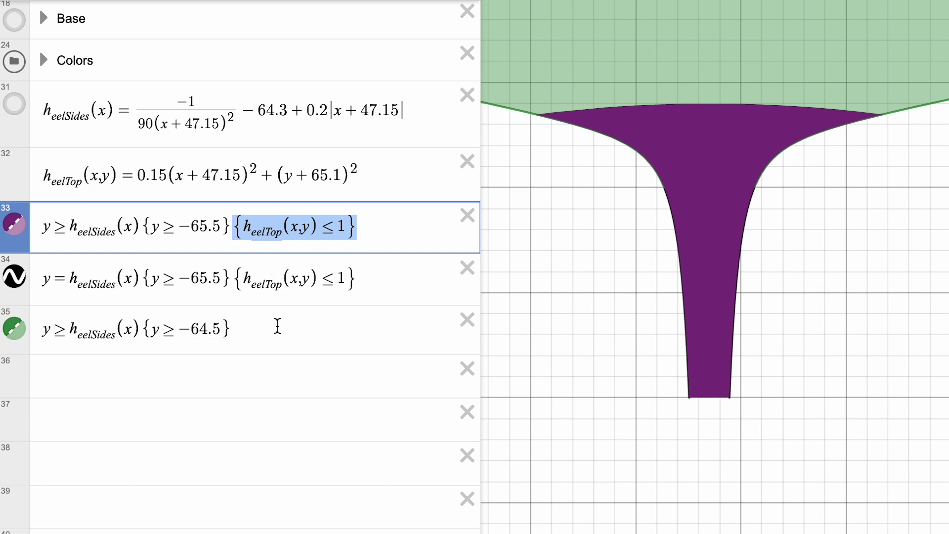
{"action": "left_click", "coordinate": [277, 327]}
{"action": "key", "text": "ctrl+v"}
Step: Colour the new shading layer black with a lower fill opacity, then copy it
{"action": "left_click", "coordinate": [17, 340]}
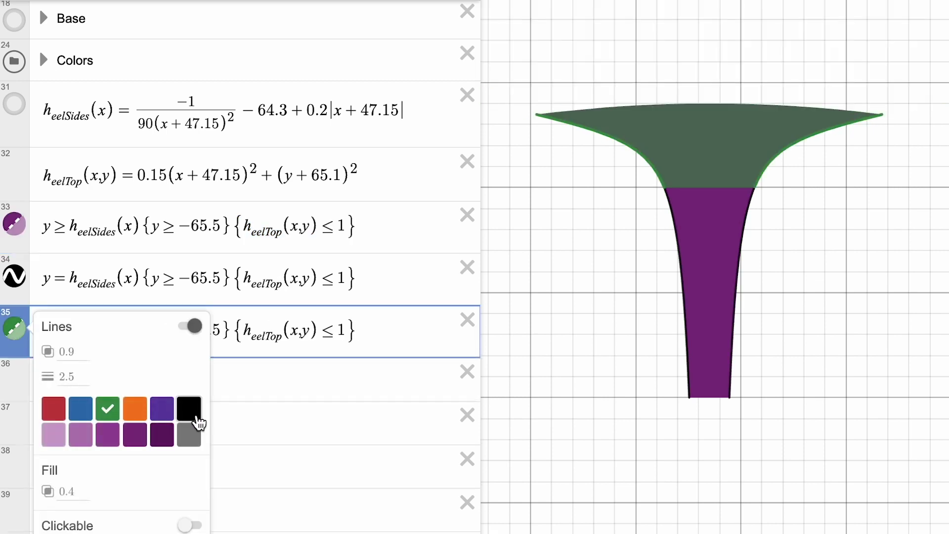
{"action": "left_click", "coordinate": [190, 410]}
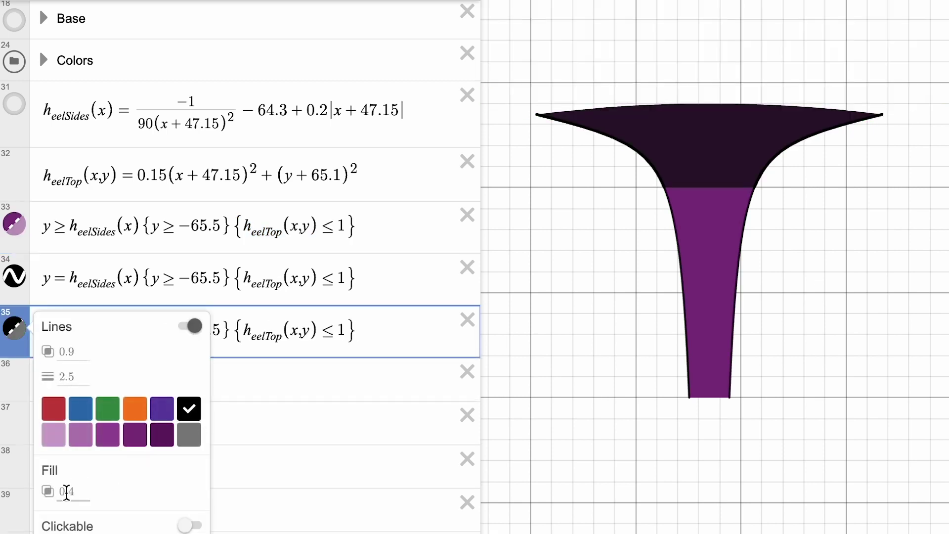
{"action": "double_click", "coordinate": [66, 493]}
{"action": "type", "text": ".08"}
{"action": "left_click", "coordinate": [663, 307]}
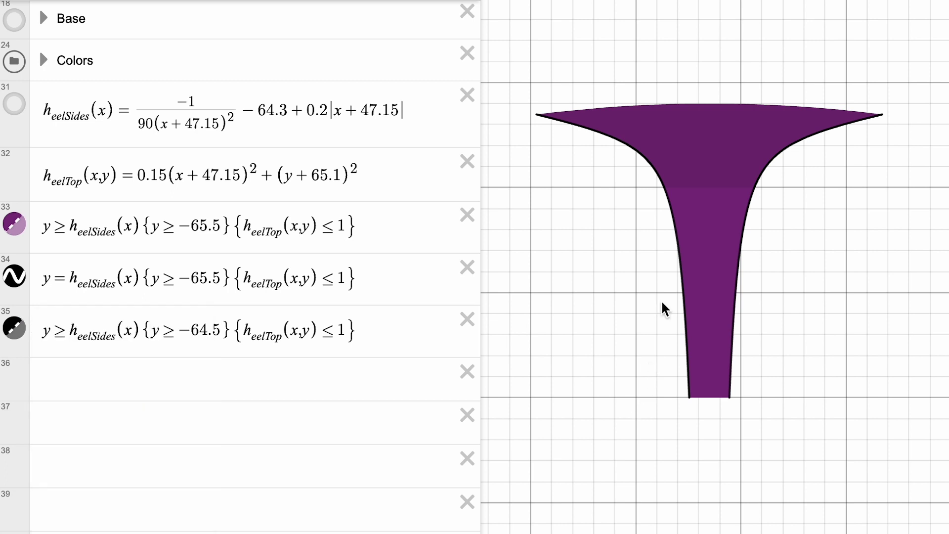
{"action": "left_click_drag", "start_coordinate": [359, 331], "coordinate": [183, 376]}
{"action": "left_click", "coordinate": [170, 373]}
Step: Paste the layer as row 36 with bound −64.4 and adjust its fill opacity
{"action": "key", "text": "ctrl+v"}
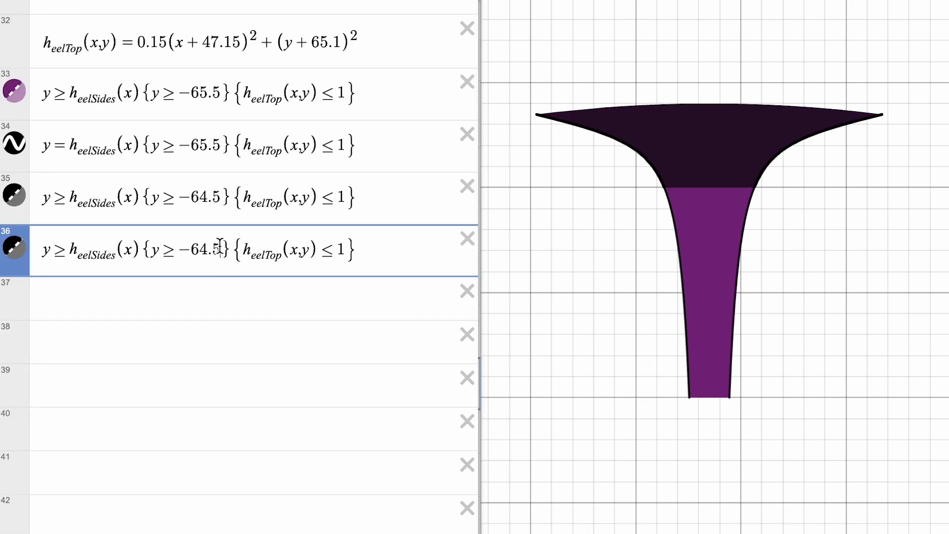
{"action": "key", "text": "shift+Left"}
{"action": "type", "text": "4"}
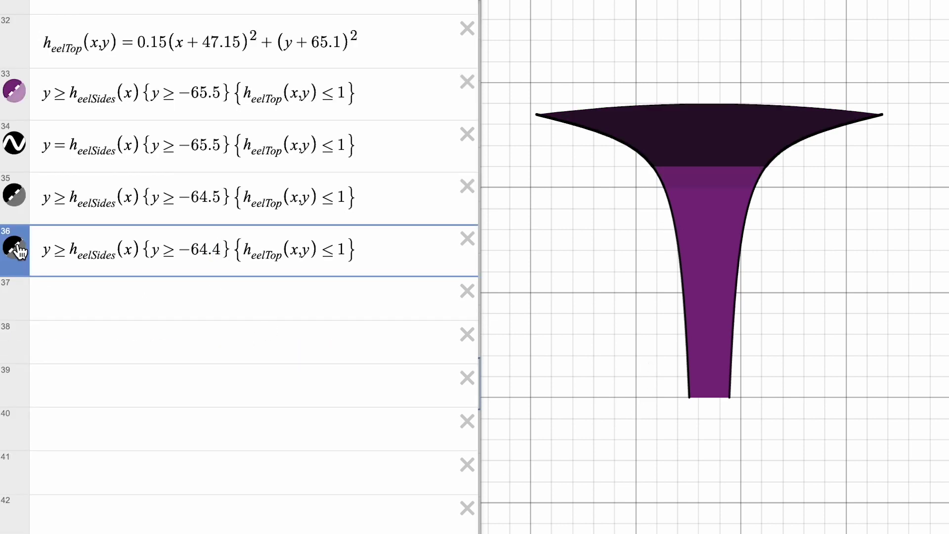
{"action": "left_click", "coordinate": [13, 247]}
{"action": "double_click", "coordinate": [66, 411]}
{"action": "key", "text": "BackSpace"}
{"action": "type", "text": "0.5"}
{"action": "left_click", "coordinate": [600, 458]}
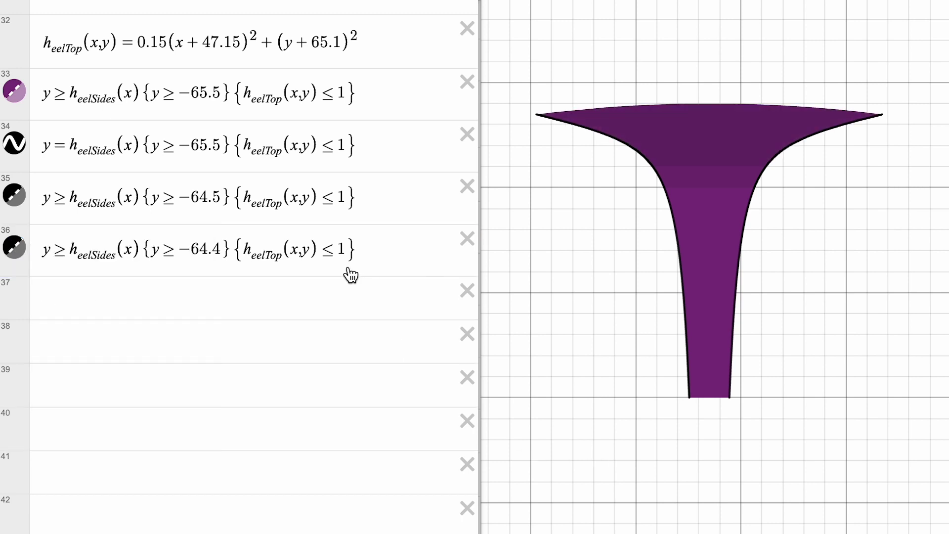
Step: Duplicate it as row 37 with bound −64.33, black, with adjusted fill opacity
{"action": "left_click", "coordinate": [350, 271]}
{"action": "key", "text": "ctrl+a"}
{"action": "key", "text": "Down"}
{"action": "key", "text": "ctrl+v"}
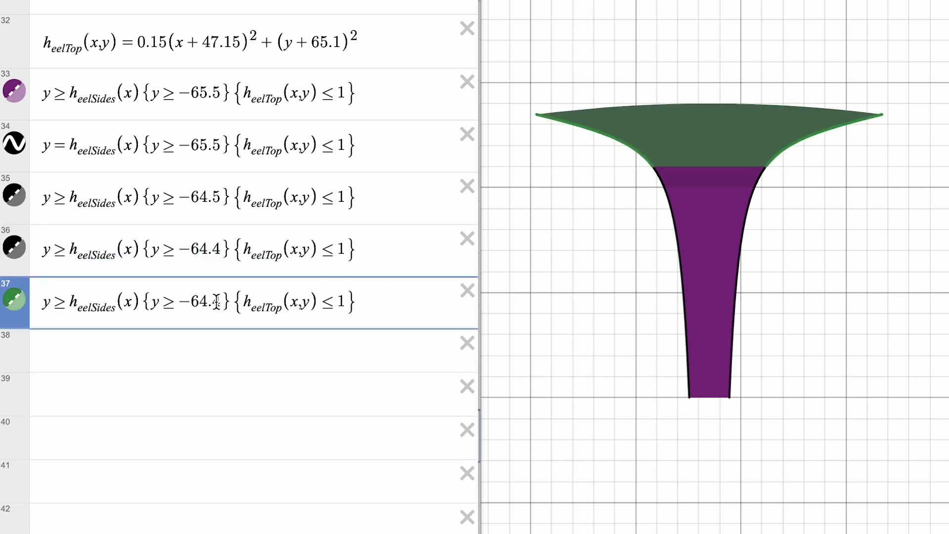
{"action": "left_click", "coordinate": [216, 302]}
{"action": "key", "text": "BackSpace"}
{"action": "type", "text": "33"}
{"action": "left_click", "coordinate": [14, 300]}
{"action": "left_click", "coordinate": [189, 380]}
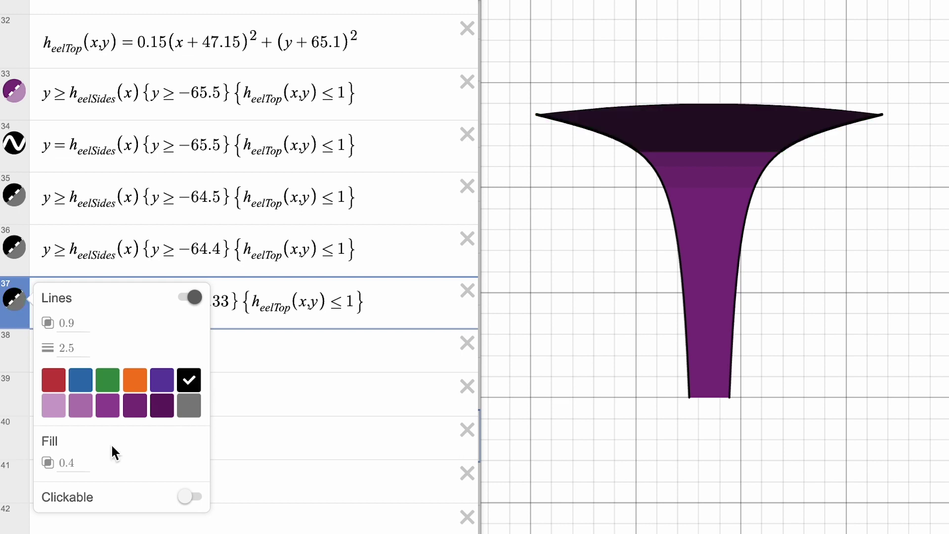
{"action": "key", "text": "BackSpace"}
{"action": "type", "text": "3"}
{"action": "left_click", "coordinate": [380, 314]}
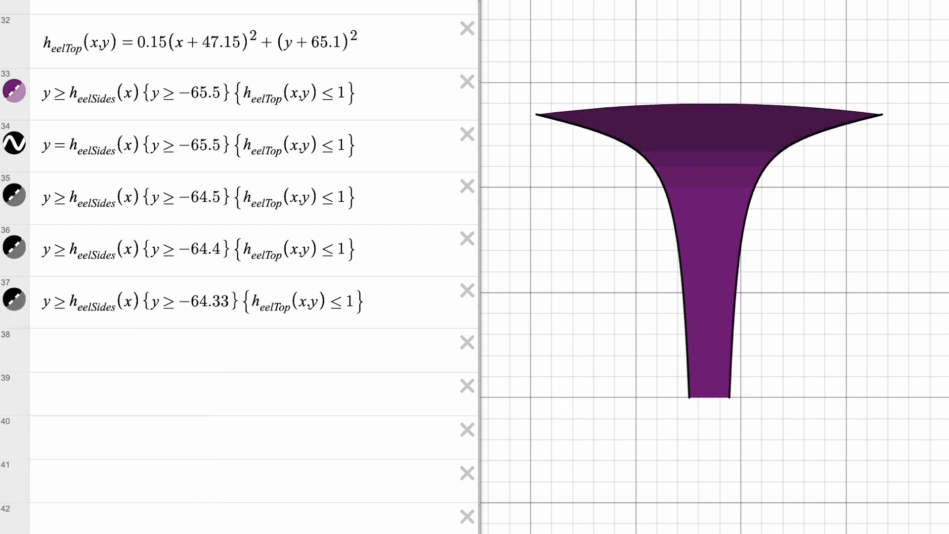
Step: Add row 38 with bound −64.25, black, with adjusted fill opacity
{"action": "left_click", "coordinate": [326, 360]}
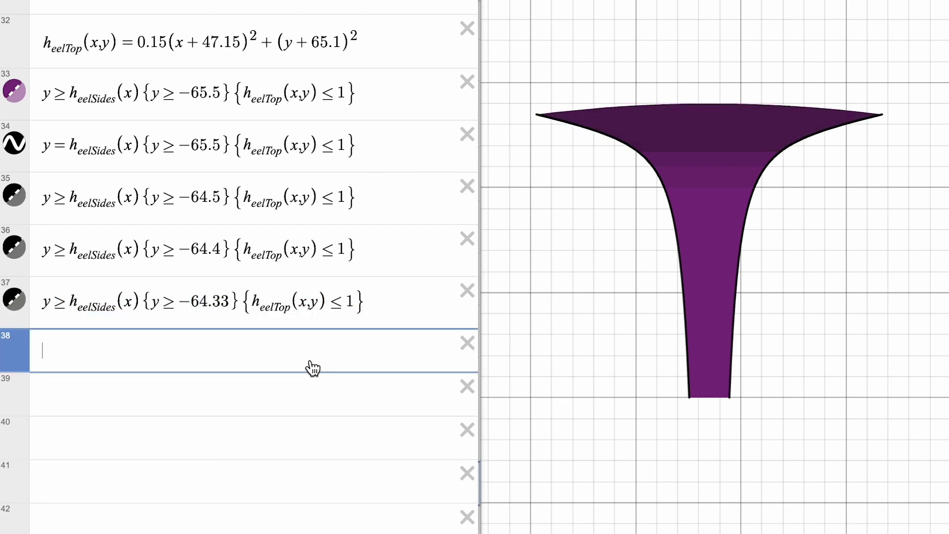
{"action": "key", "text": "ctrl+v"}
{"action": "left_click_drag", "start_coordinate": [231, 354], "coordinate": [212, 354]}
{"action": "type", "text": "25"}
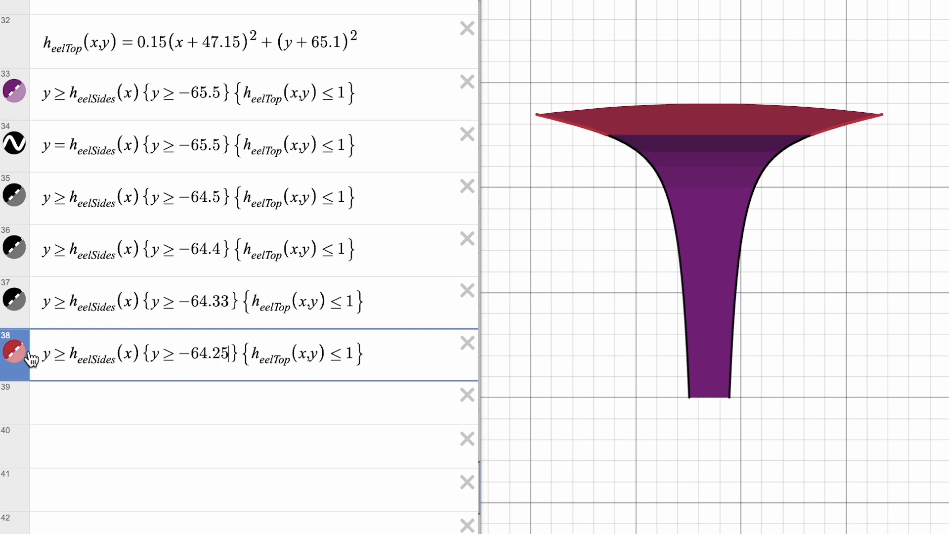
{"action": "left_click", "coordinate": [28, 353]}
{"action": "left_click", "coordinate": [188, 432]}
{"action": "left_click", "coordinate": [67, 514]}
{"action": "type", "text": ".15"}
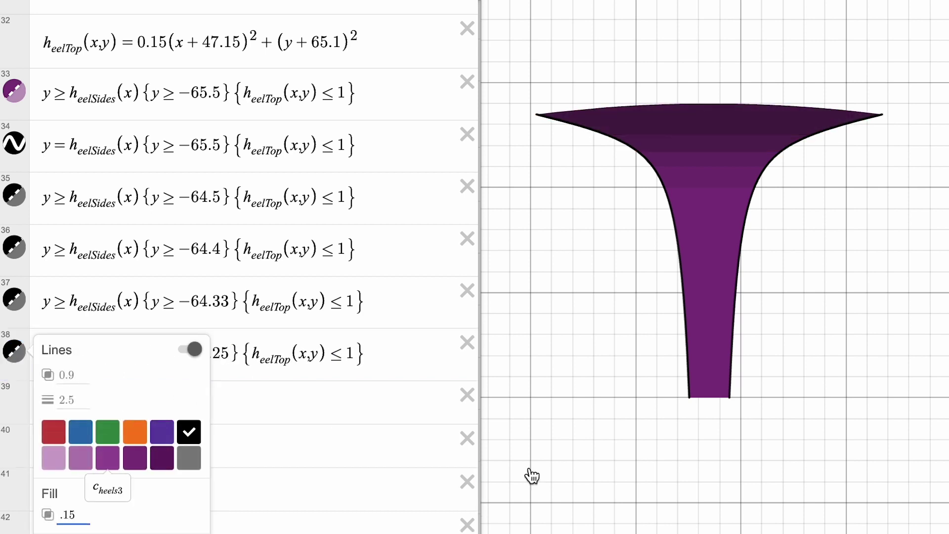
{"action": "left_click", "coordinate": [532, 475]}
{"action": "scroll", "coordinate": [590, 249], "scroll_direction": "up", "scroll_amount": 2}
Step: Copy row 38 into row 39 and delete its y ≥ −64.25 condition
{"action": "key", "text": "ctrl+a"}
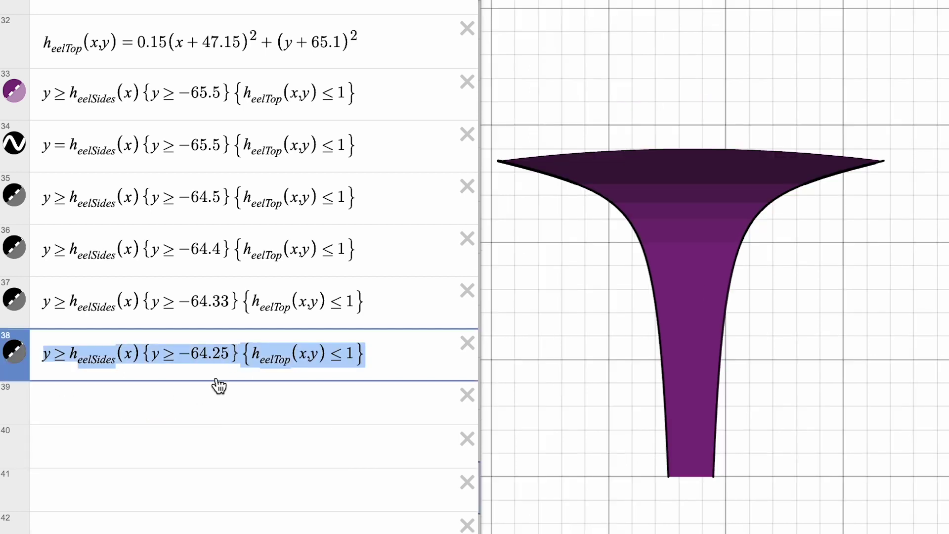
{"action": "key", "text": "ctrl+c"}
{"action": "left_click", "coordinate": [178, 403]}
{"action": "key", "text": "ctrl+v"}
{"action": "left_click_drag", "start_coordinate": [155, 405], "coordinate": [231, 405]}
{"action": "key", "text": "BackSpace"}
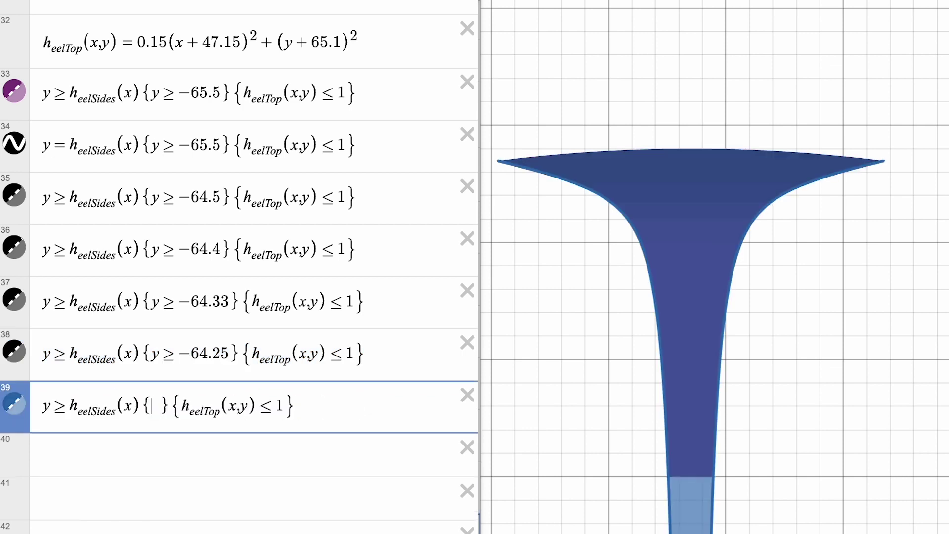
{"action": "type", "text": "-"}
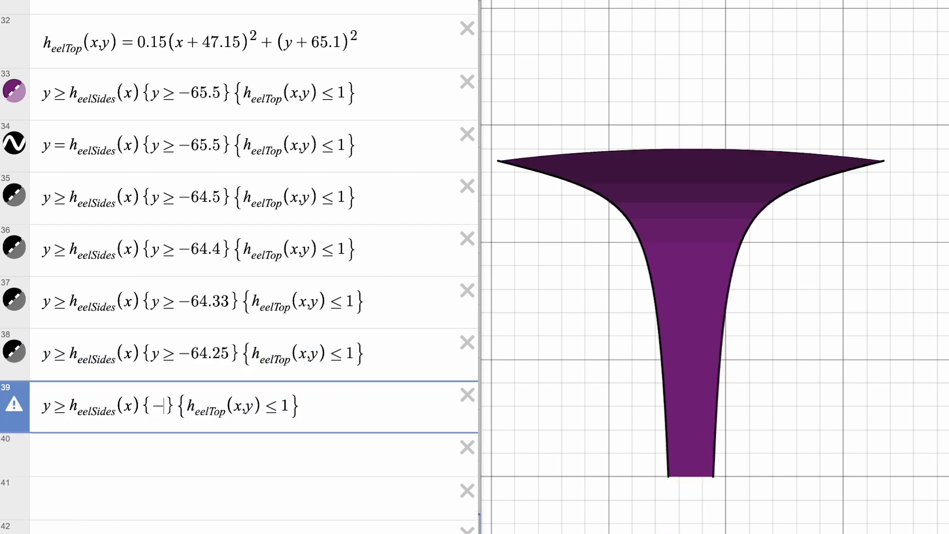
{"action": "type", "text": "65.55<"}
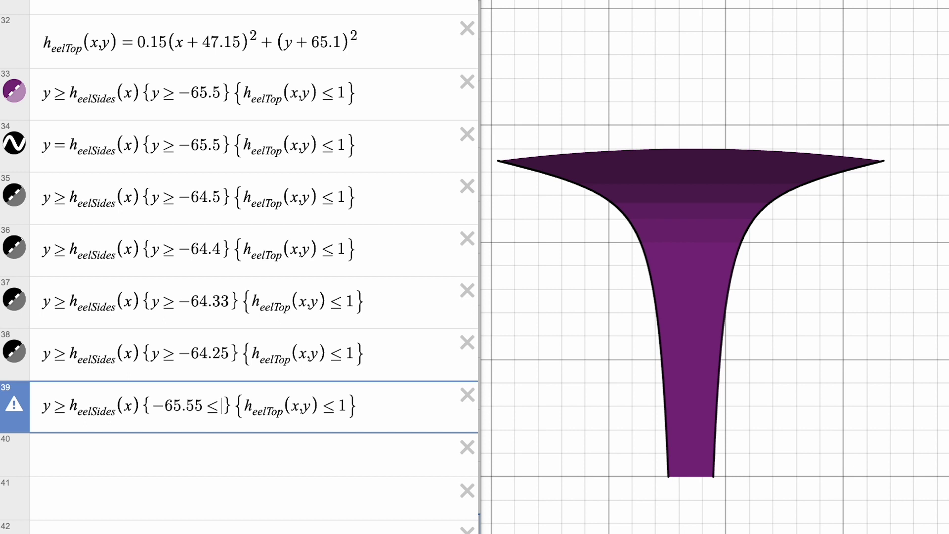
{"action": "type", "text": "y<"}
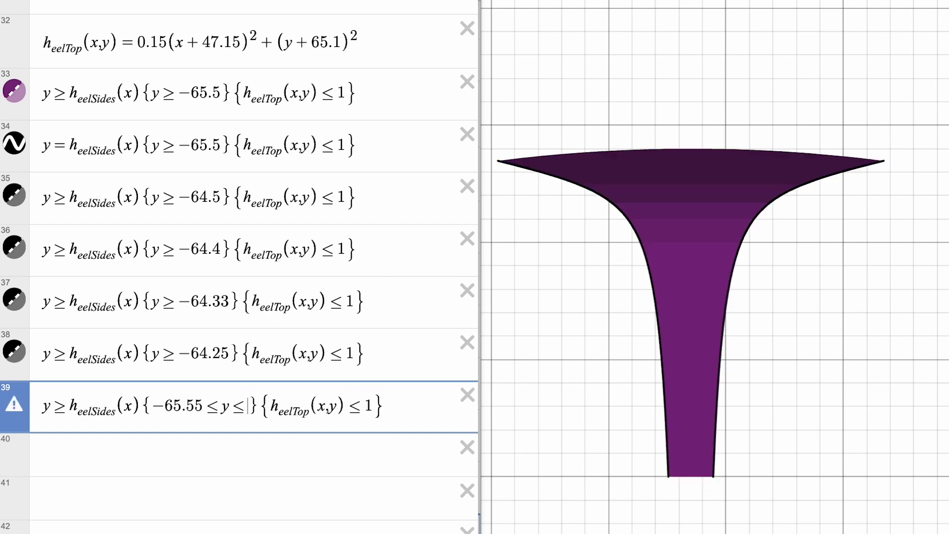
{"action": "type", "text": "-65"}
{"action": "type", "text": ".5"}
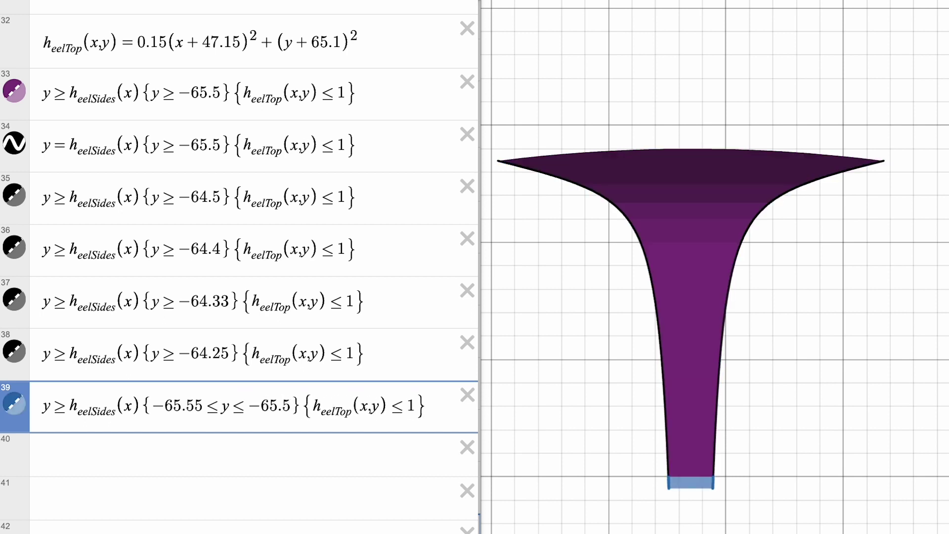
Step: Make row 39's black tip band between y = −65.55 and −65.5 solid by editing its fill opacity
{"action": "left_click", "coordinate": [15, 403]}
{"action": "left_click", "coordinate": [75, 420]}
{"action": "key", "text": "BackSpace"}
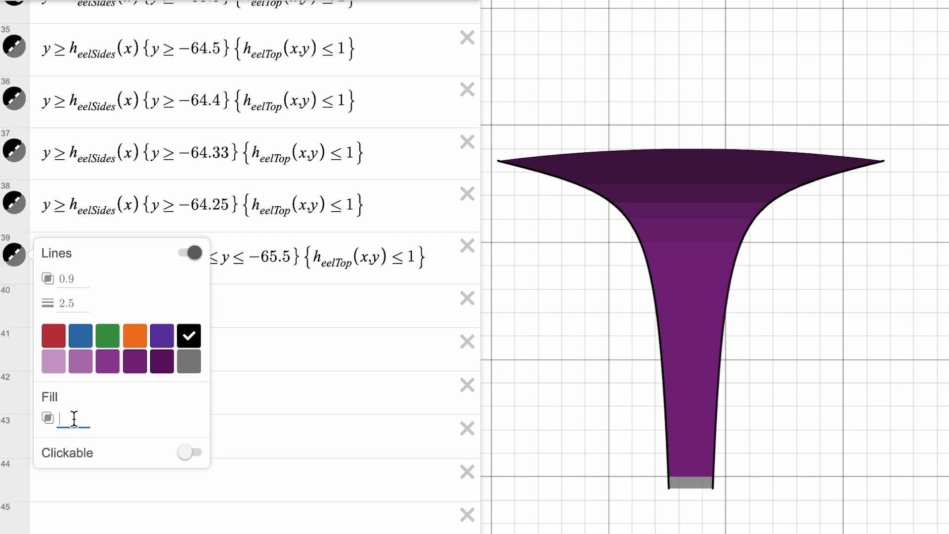
{"action": "type", "text": "1"}
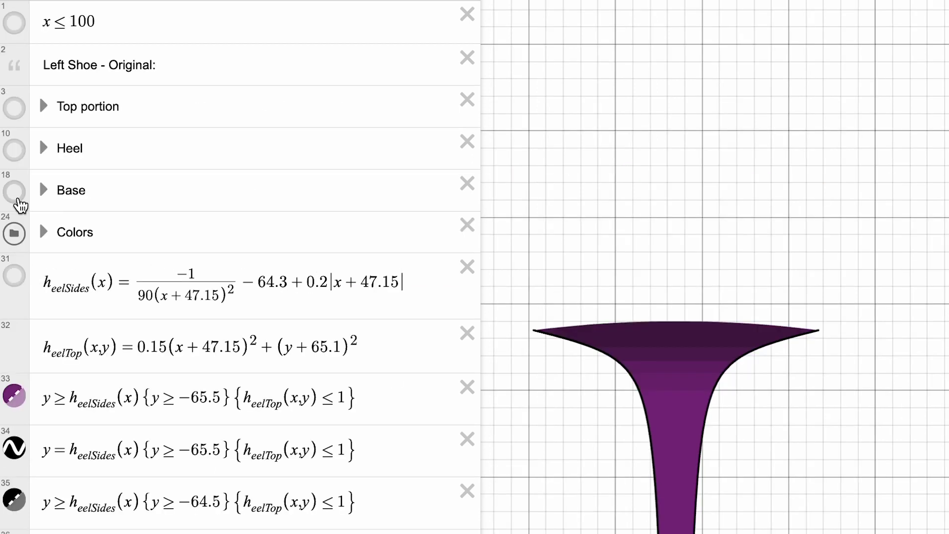
Step: Turn on visibility of the Base and Top portion folders alongside the heel
{"action": "left_click", "coordinate": [15, 191]}
{"action": "left_click", "coordinate": [14, 109]}
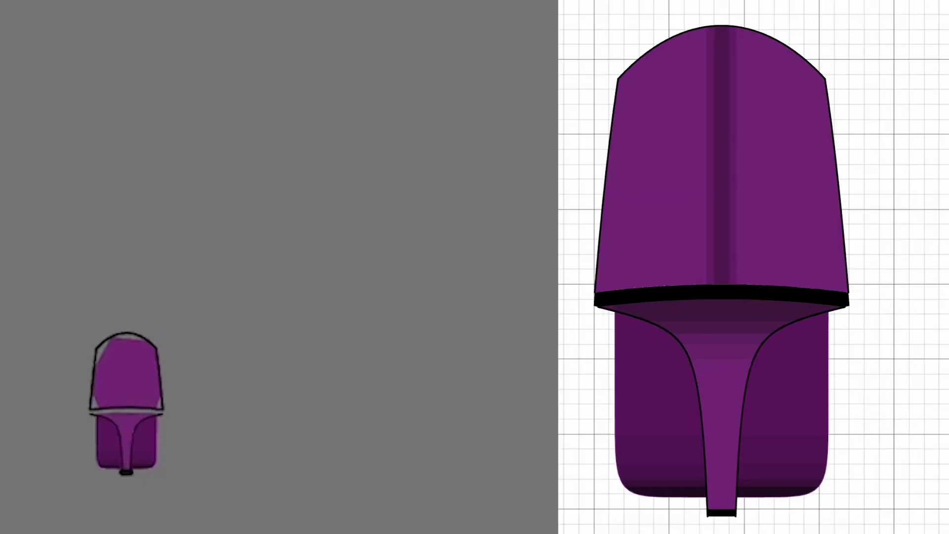